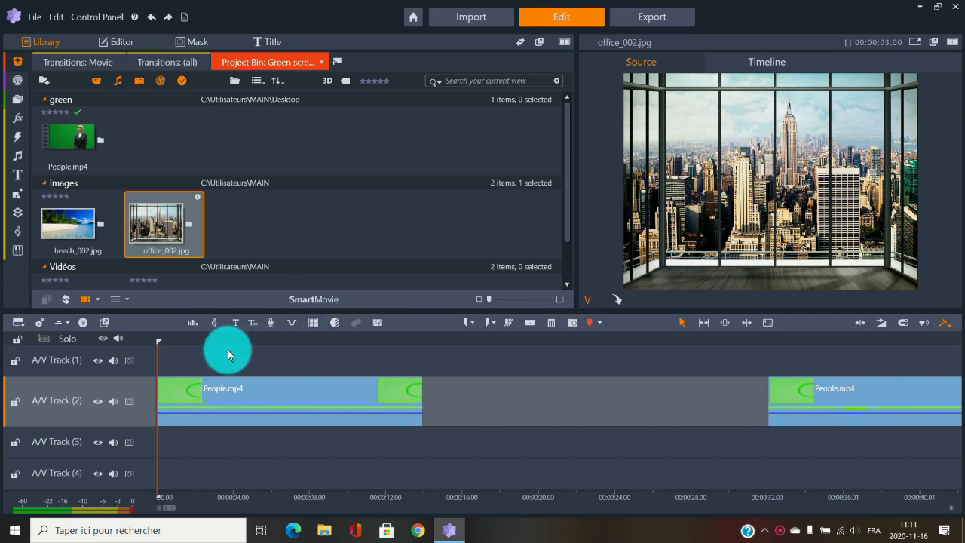
# - Place office_002.jpg on A/V Track (3) beneath the first People.mp4 clip, matching that clip's length
pyautogui.click(183, 340)
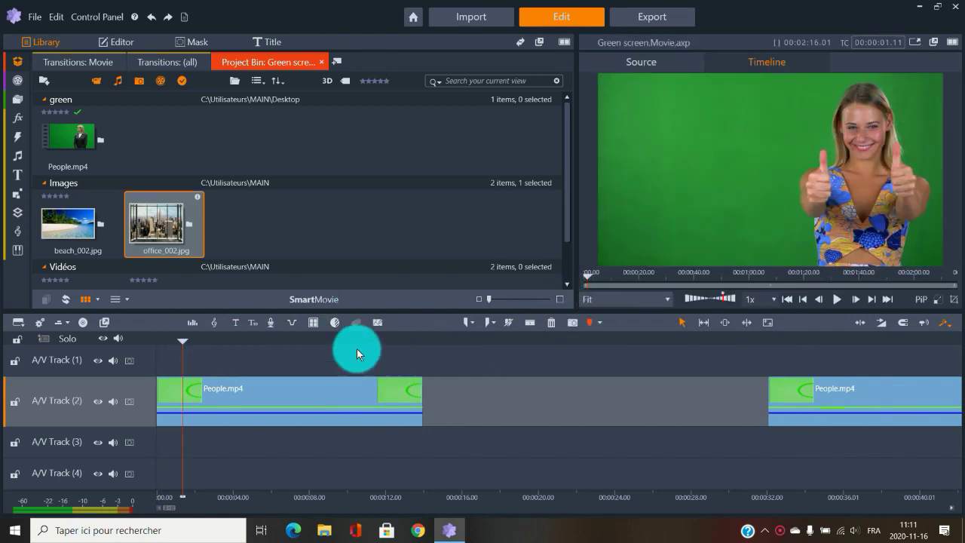
pyautogui.click(165, 219)
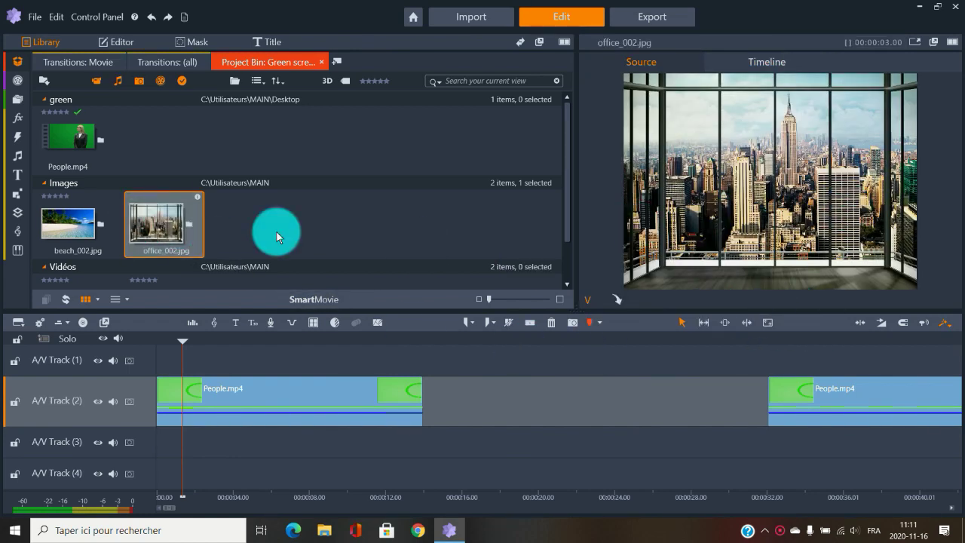
pyautogui.moveTo(164, 217); pyautogui.dragTo(422, 444)
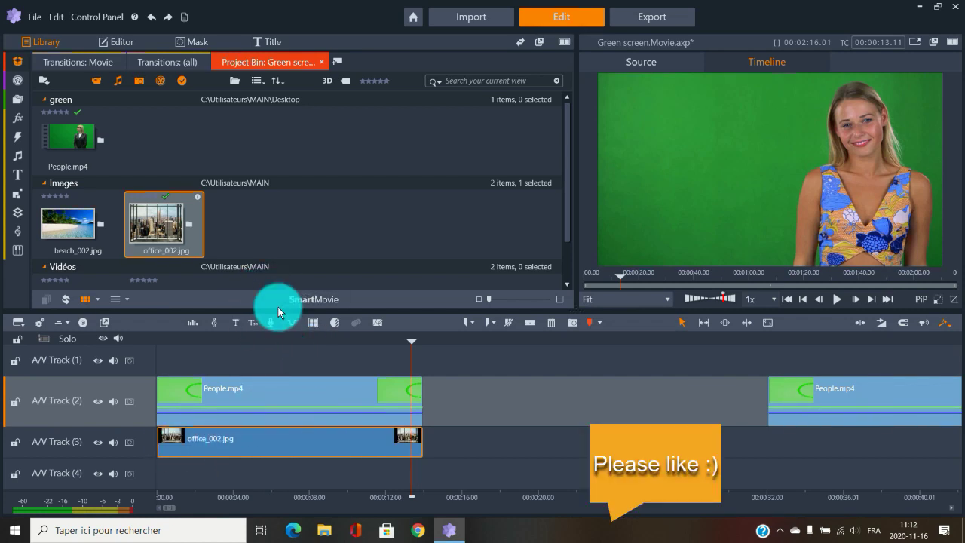
# - Apply the StudioChromaKeyer keyer effect to the first People.mp4 clip above the office image
pyautogui.click(279, 386)
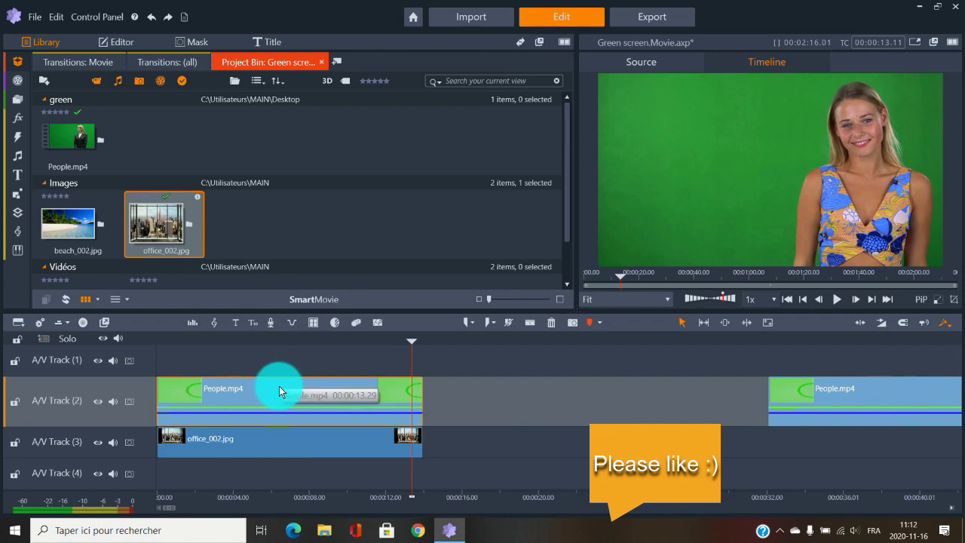
pyautogui.doubleClick(279, 386)
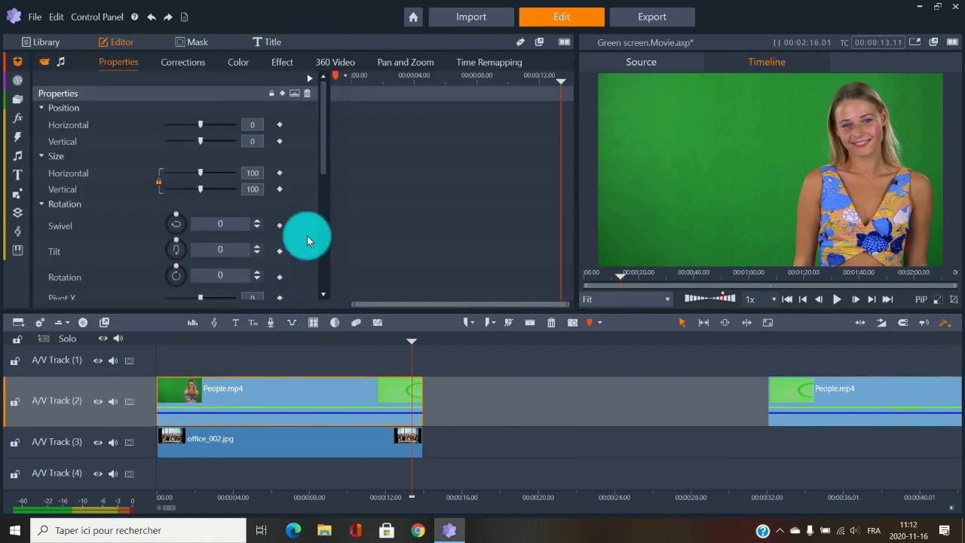
pyautogui.click(287, 65)
pyautogui.click(288, 83)
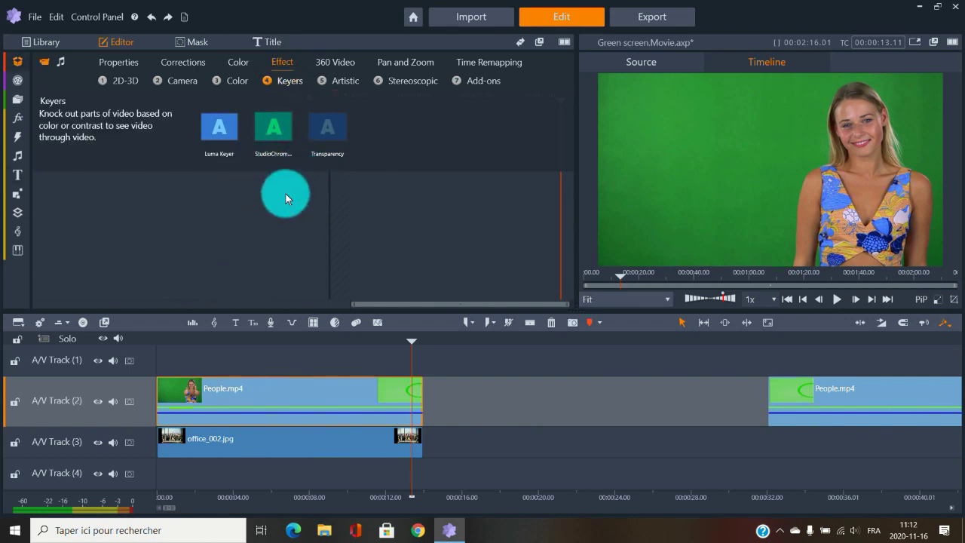
pyautogui.click(276, 126)
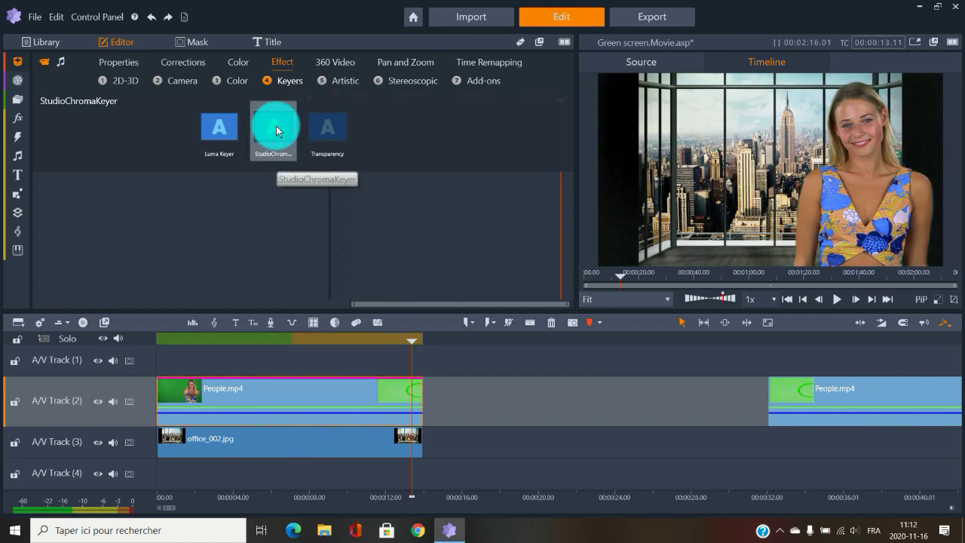
pyautogui.click(276, 125)
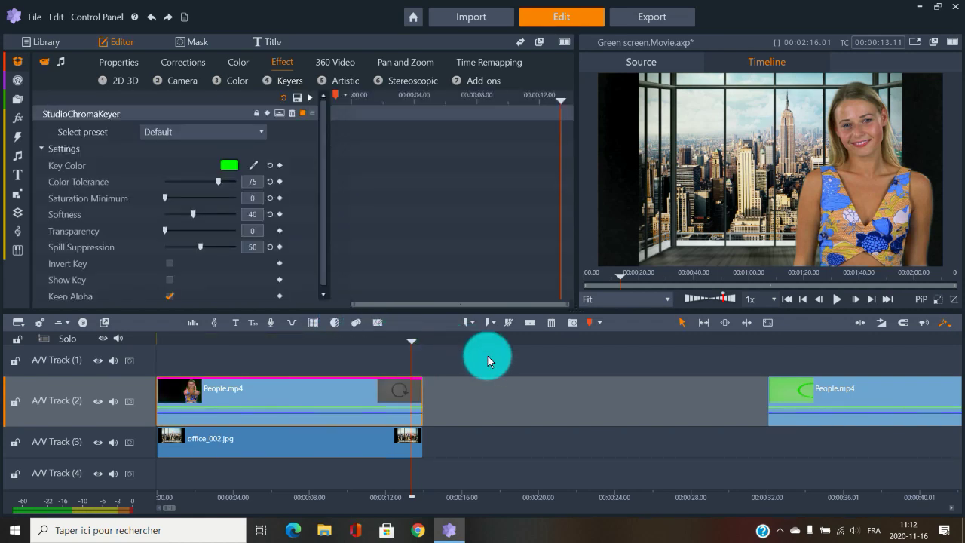
# - Enlarge the office_002.jpg background to about 130.7 and shift it to cover the whole frame
pyautogui.click(287, 448)
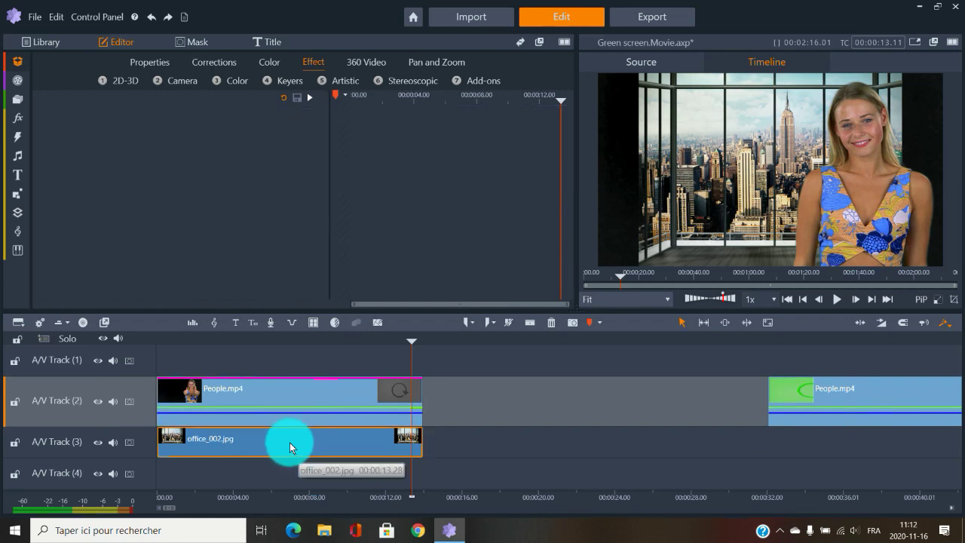
pyautogui.click(150, 62)
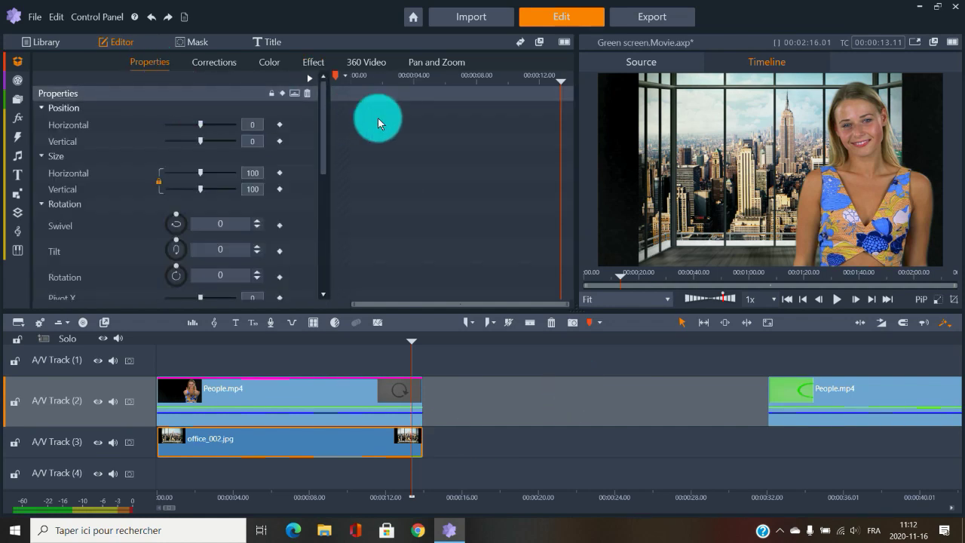
pyautogui.click(935, 302)
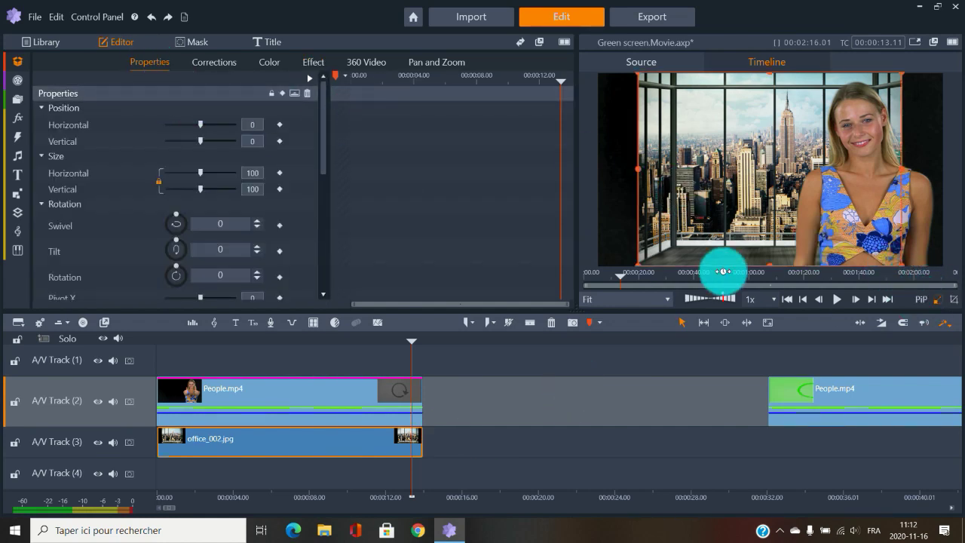
pyautogui.moveTo(637, 265); pyautogui.dragTo(600, 267)
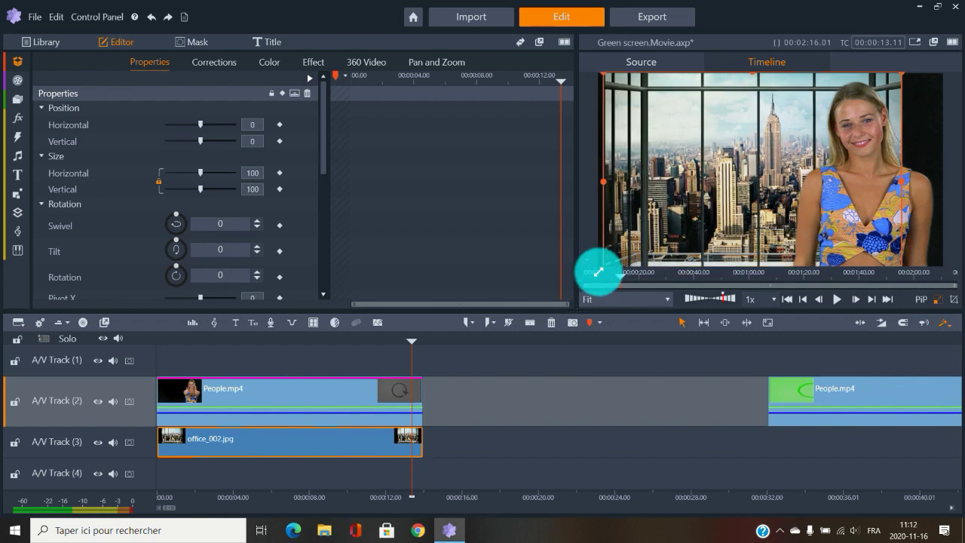
pyautogui.moveTo(912, 257); pyautogui.dragTo(939, 173)
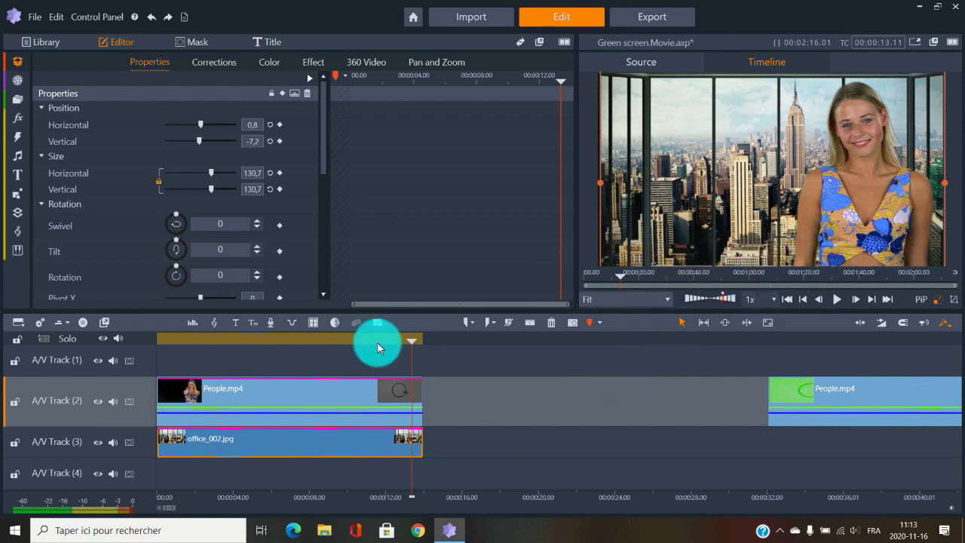
# - Adjust the first People.mp4 clip's chroma key Color Tolerance, trying the extremes and settling at about 74.1
pyautogui.click(285, 387)
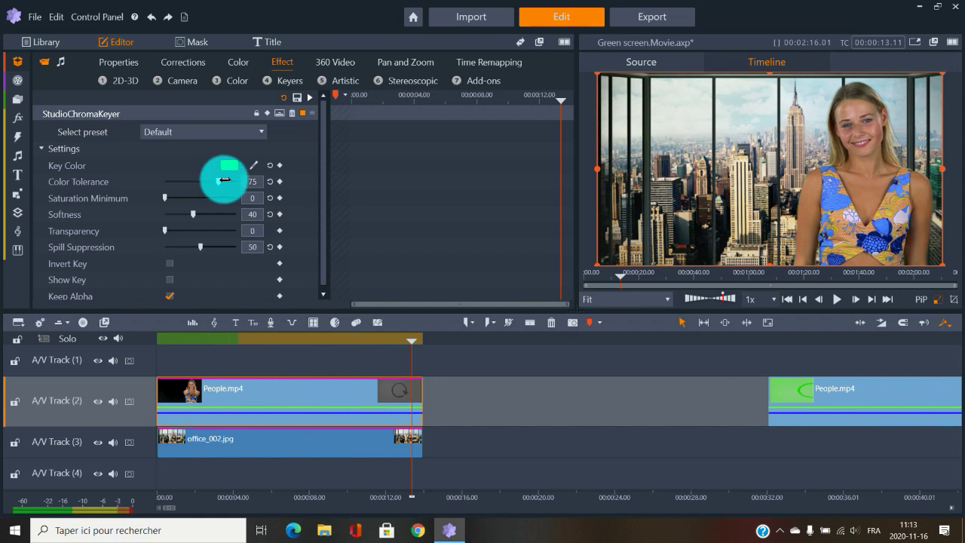
pyautogui.moveTo(224, 180); pyautogui.dragTo(243, 181)
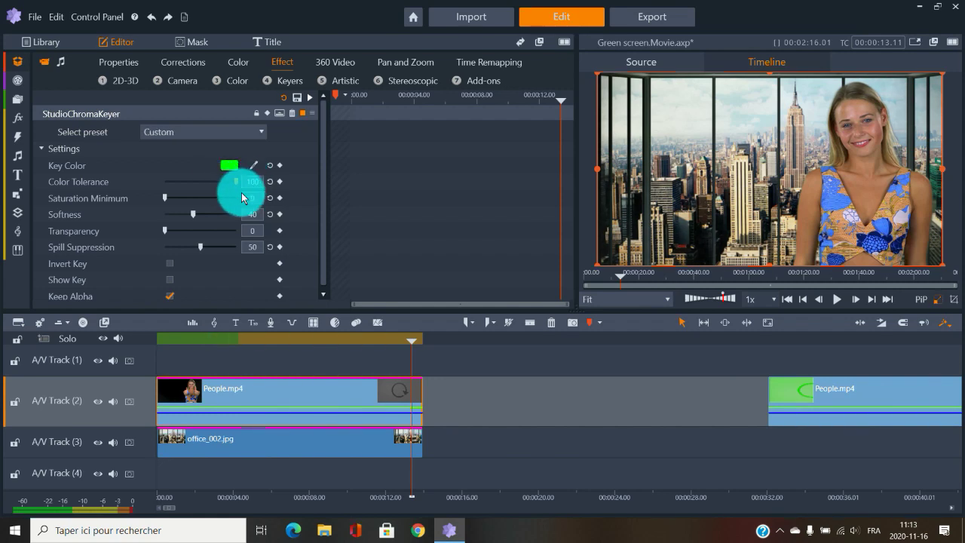
pyautogui.moveTo(237, 182); pyautogui.dragTo(180, 183)
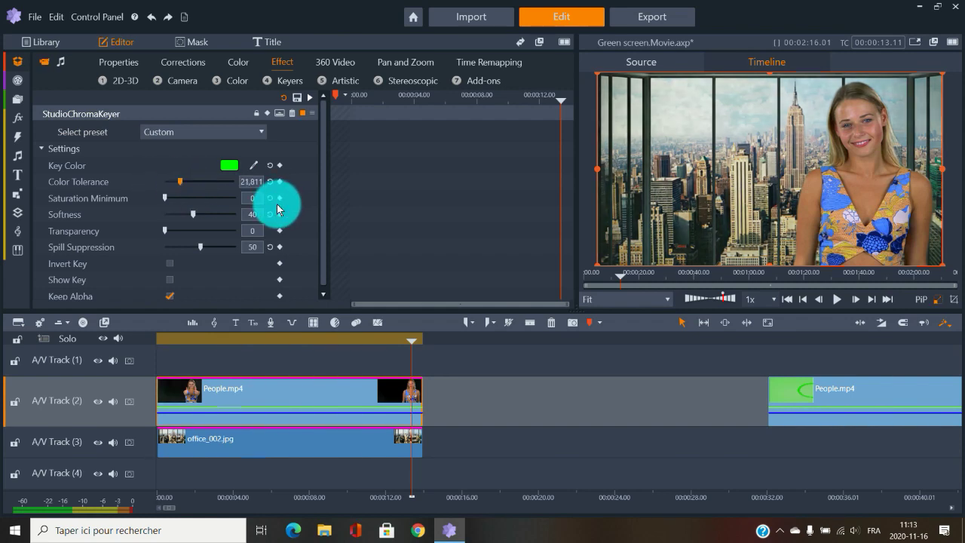
pyautogui.moveTo(182, 181); pyautogui.dragTo(234, 181)
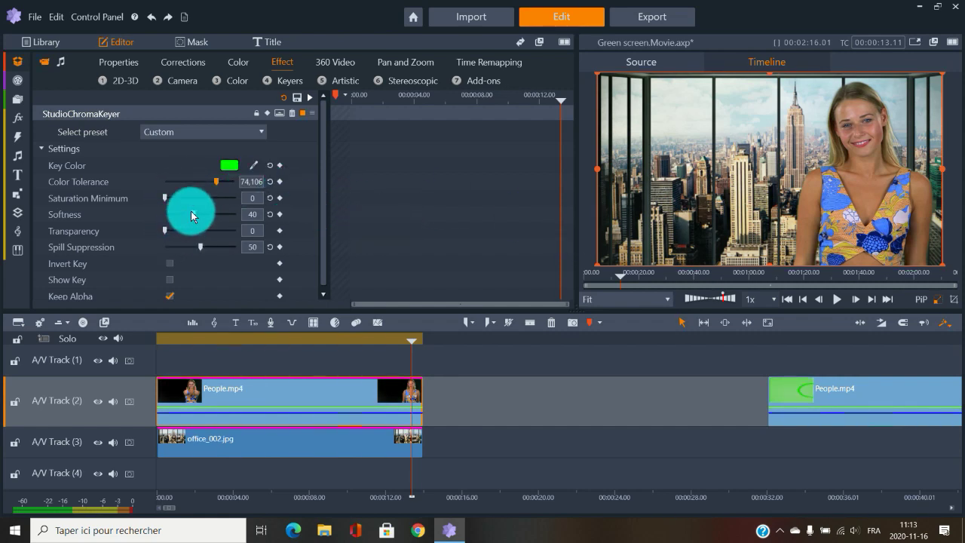
# - Set the first clip's chroma key Softness to about 28.7 and Spill Suppression to 100, and check another frame
pyautogui.moveTo(195, 211); pyautogui.dragTo(233, 211)
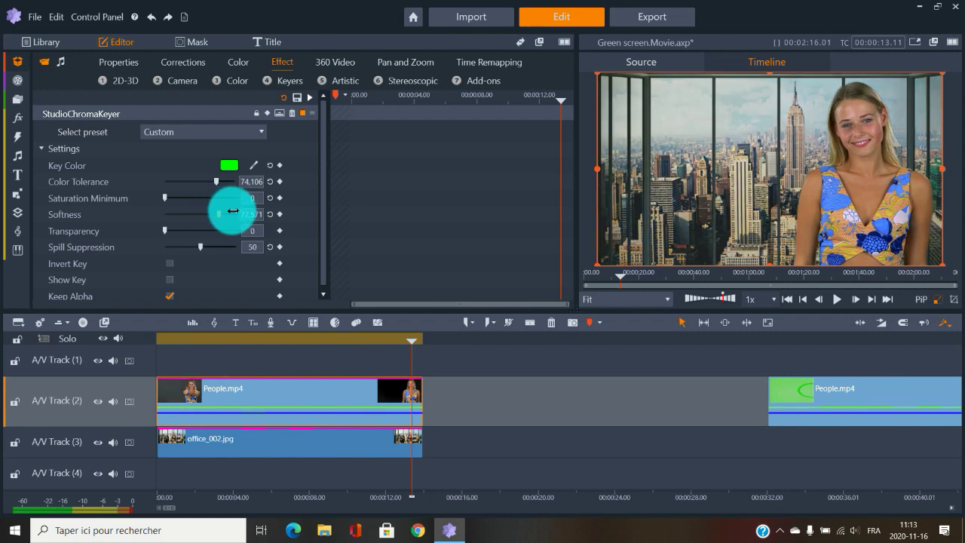
pyautogui.moveTo(209, 218); pyautogui.dragTo(169, 218)
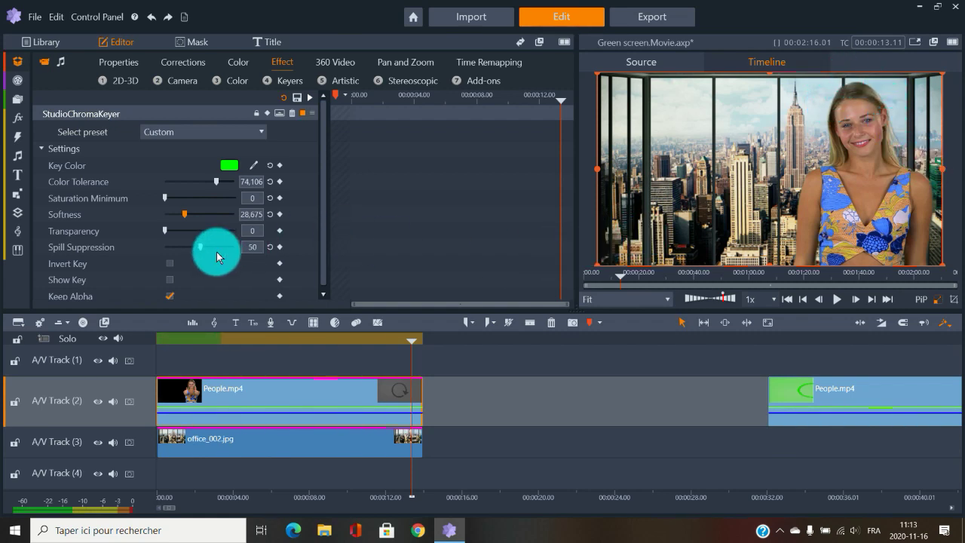
pyautogui.moveTo(202, 247); pyautogui.dragTo(241, 243)
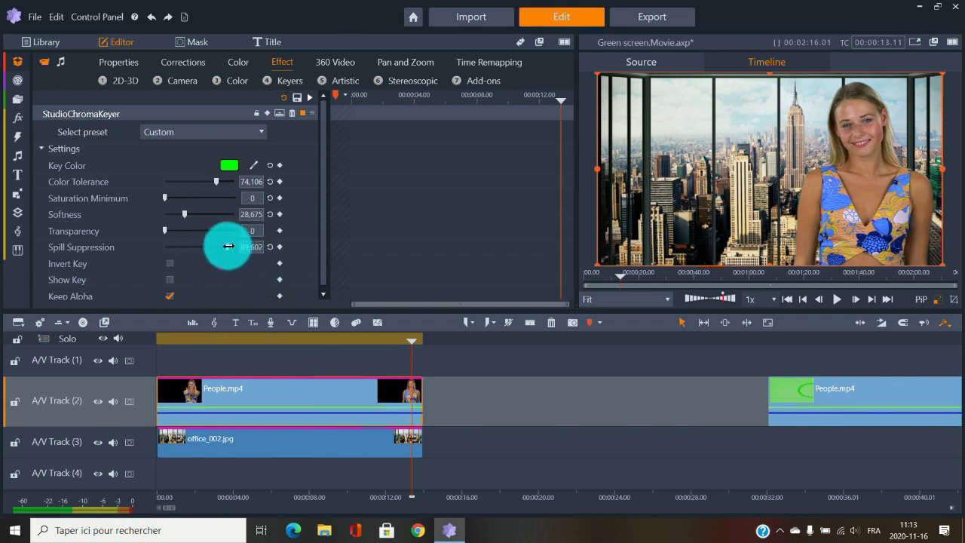
pyautogui.moveTo(231, 246); pyautogui.dragTo(388, 248)
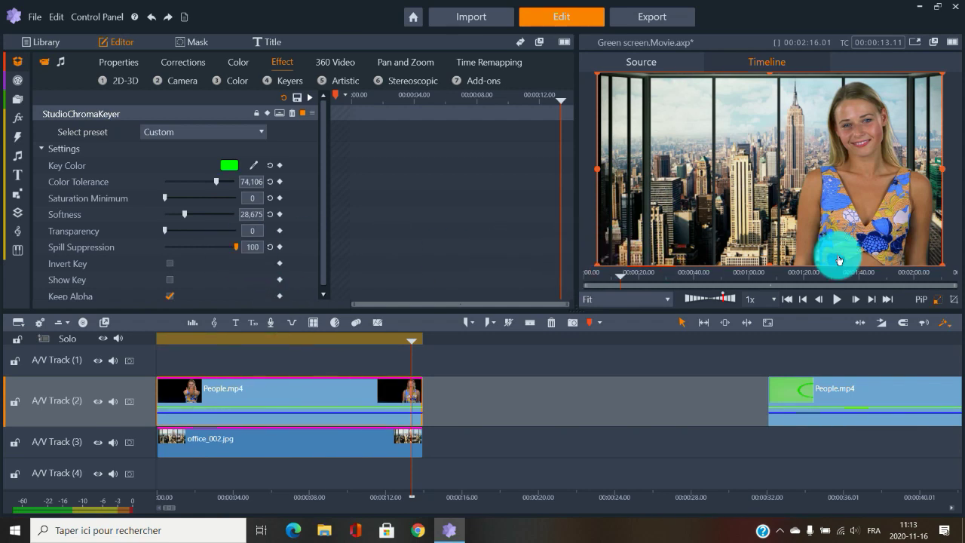
pyautogui.moveTo(353, 358); pyautogui.dragTo(276, 338)
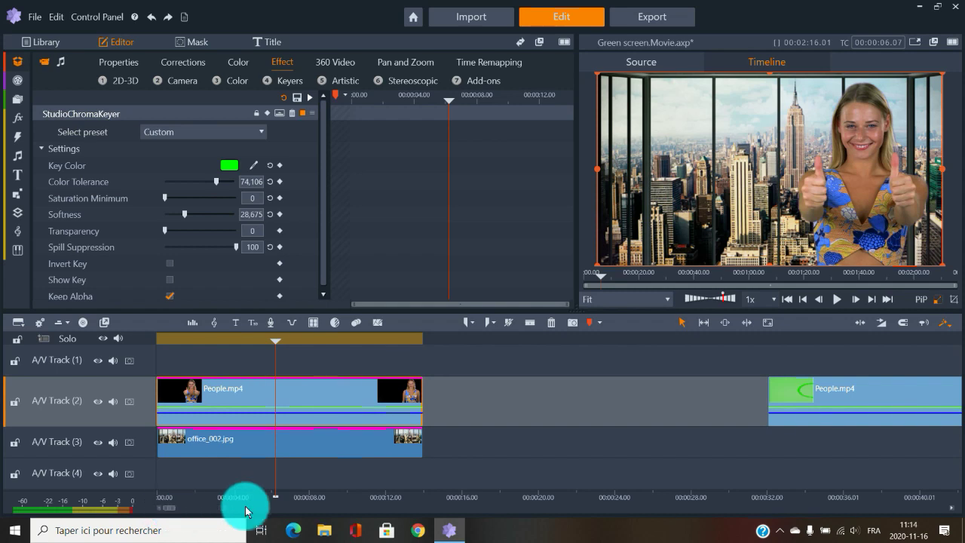
# - Place beach_002.jpg from the Green screen project bin on A/V Track (3) beneath the second People.mp4 clip
pyautogui.moveTo(287, 500); pyautogui.dragTo(189, 508)
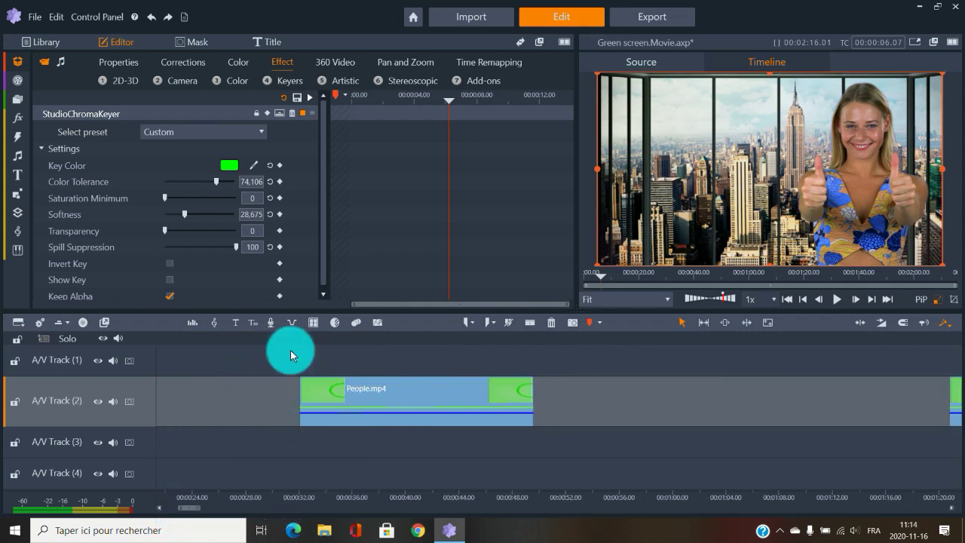
pyautogui.click(320, 340)
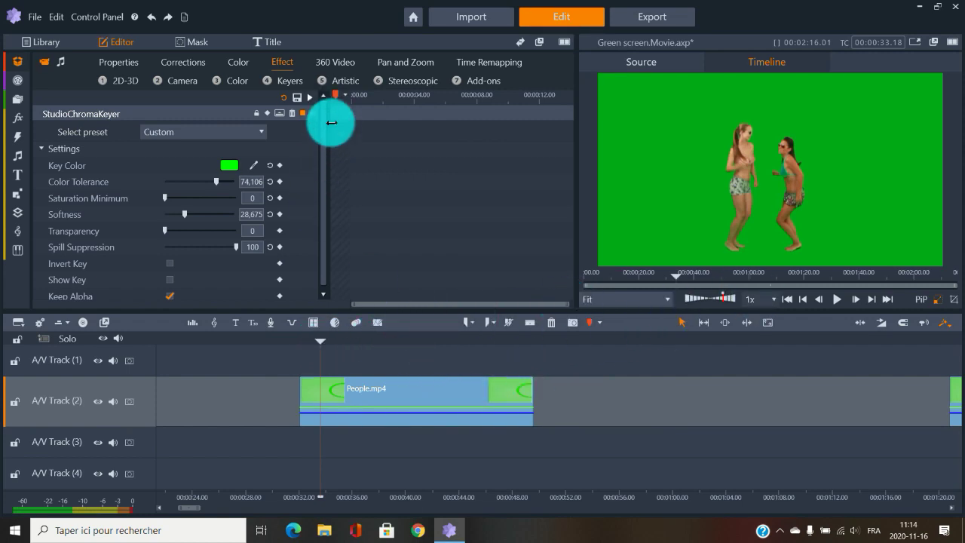
pyautogui.click(17, 61)
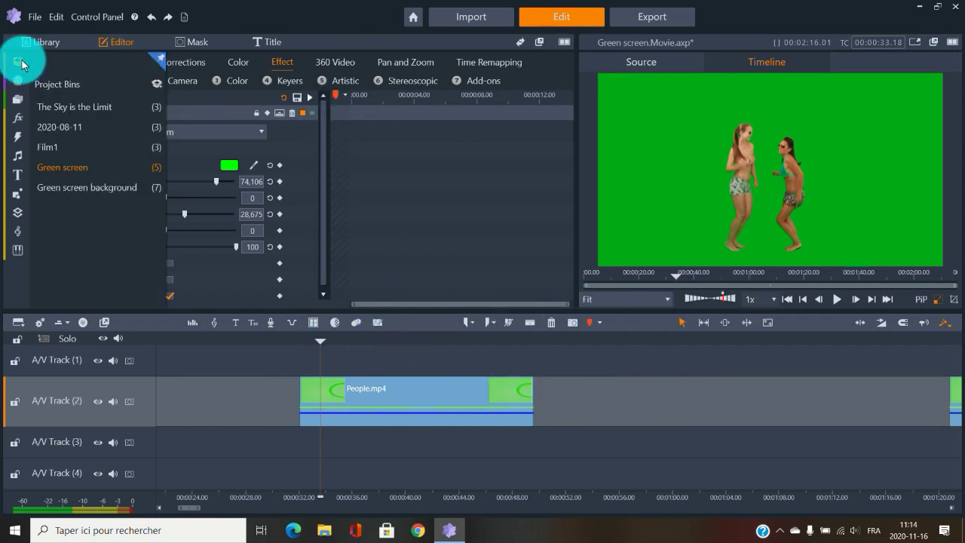
pyautogui.click(61, 170)
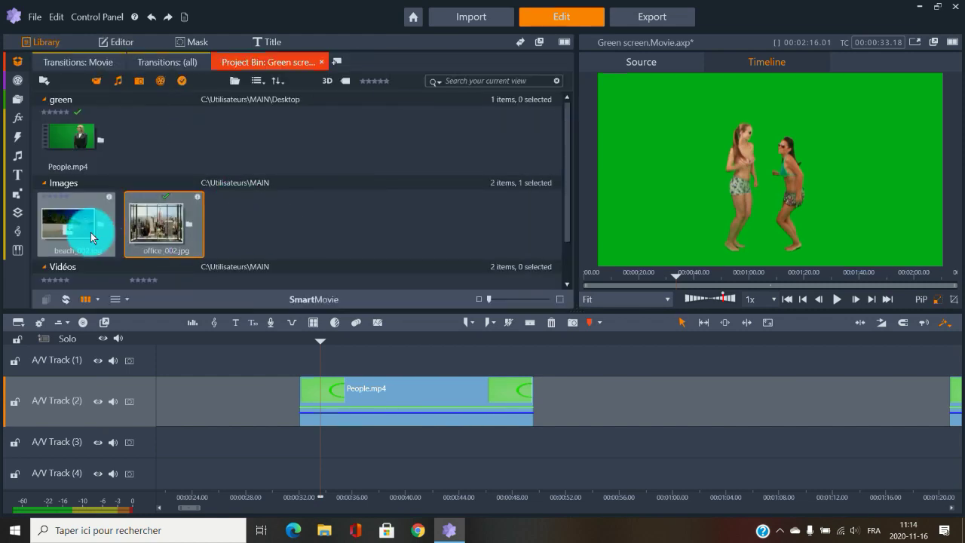
pyautogui.moveTo(83, 230); pyautogui.dragTo(303, 443)
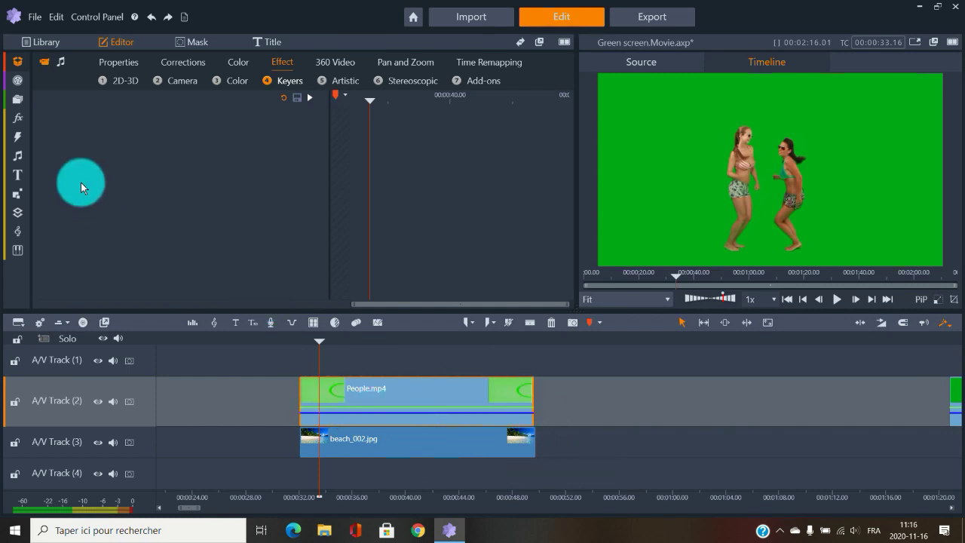
# - Apply StudioChromaKeyer from the Keyers effects to the second People.mp4 clip and set Spill Suppression to 100
pyautogui.click(18, 116)
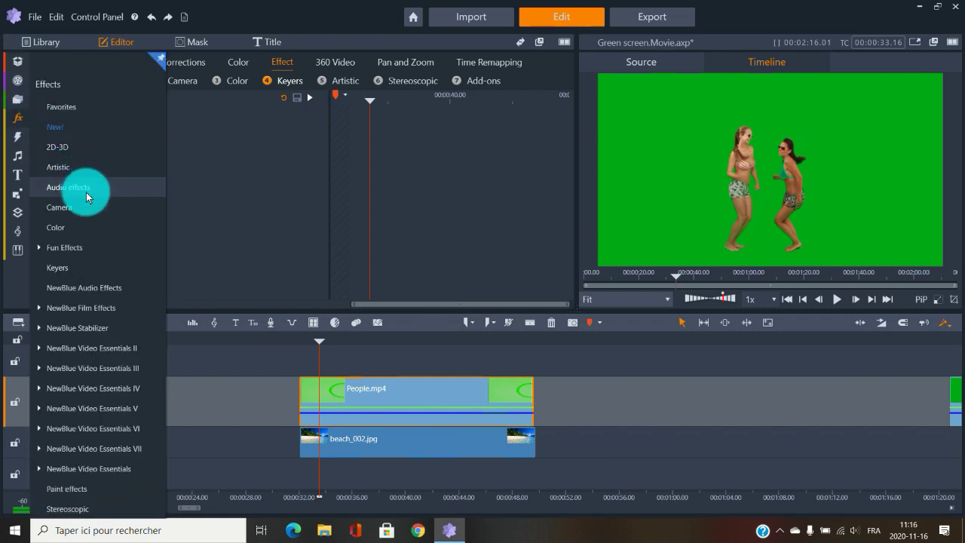
pyautogui.click(76, 264)
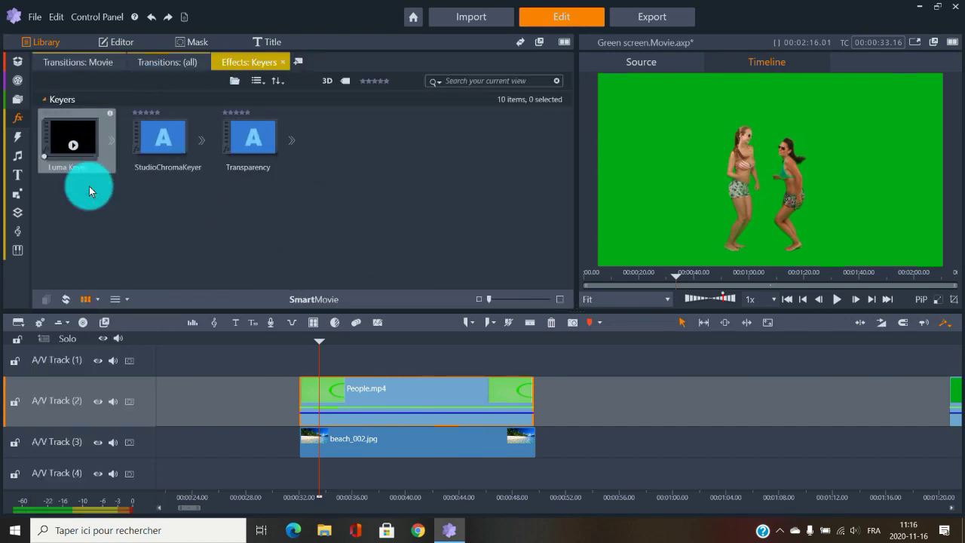
pyautogui.click(201, 145)
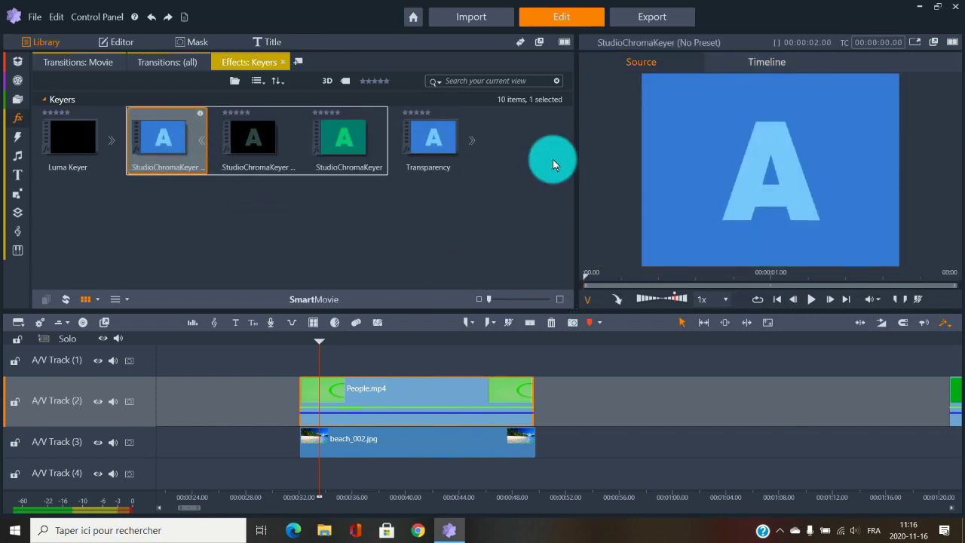
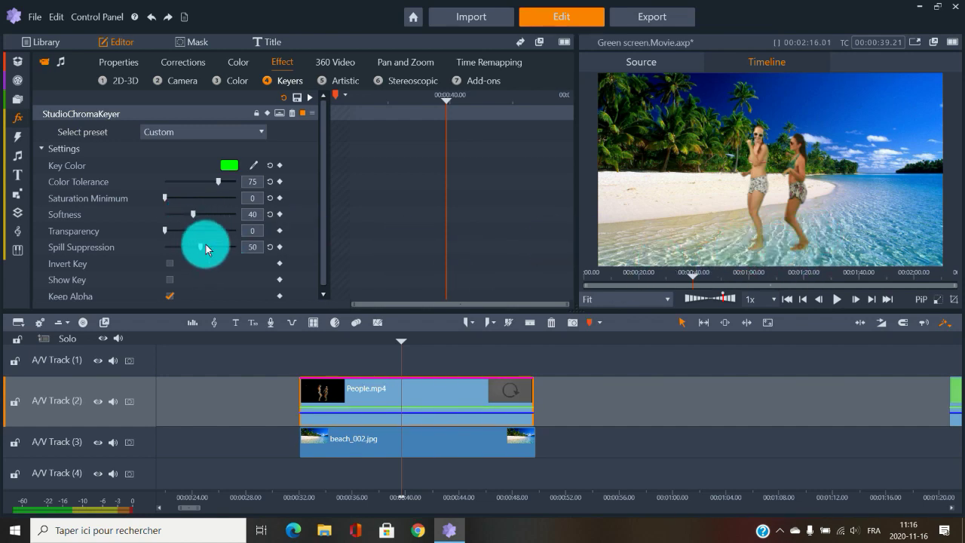
pyautogui.moveTo(232, 249); pyautogui.dragTo(235, 250)
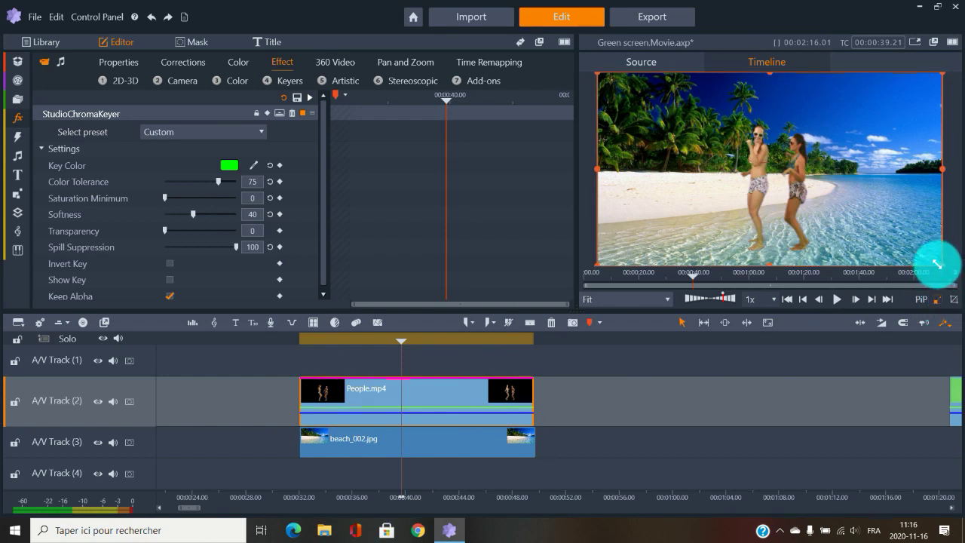
# - Shrink the second People.mp4 clip, position the dancers on the beach sand, and play back the composite
pyautogui.moveTo(937, 264); pyautogui.dragTo(818, 225)
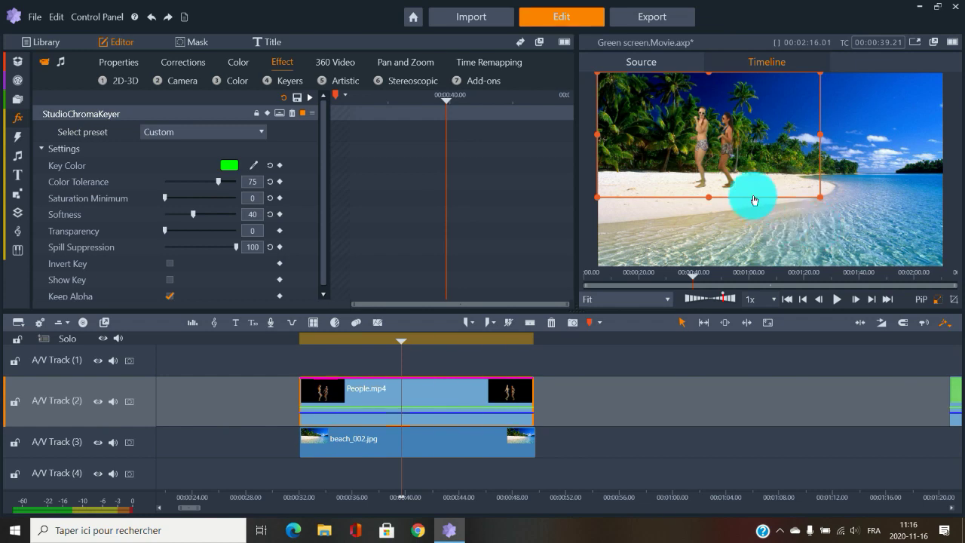
pyautogui.moveTo(742, 189); pyautogui.dragTo(596, 86)
pyautogui.moveTo(763, 164); pyautogui.dragTo(742, 166)
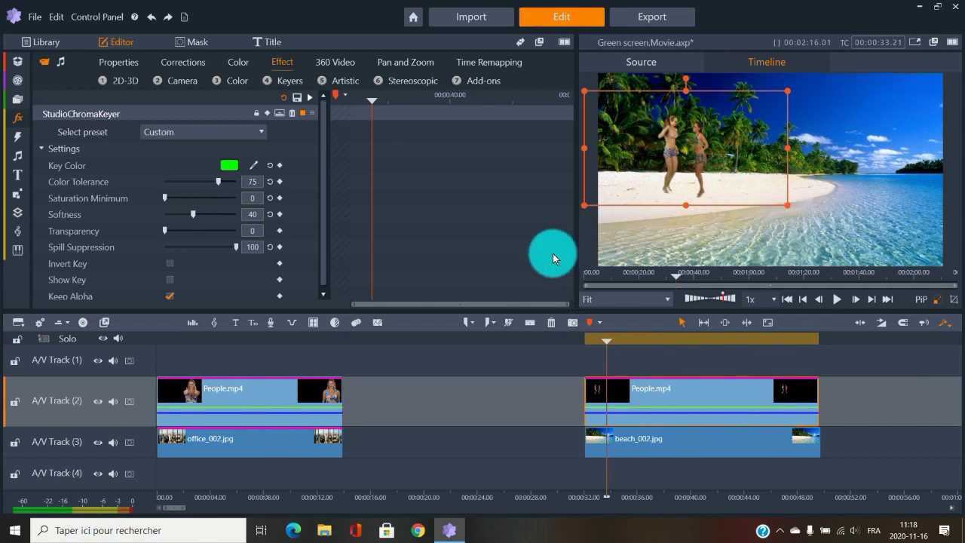
pyautogui.press('space')
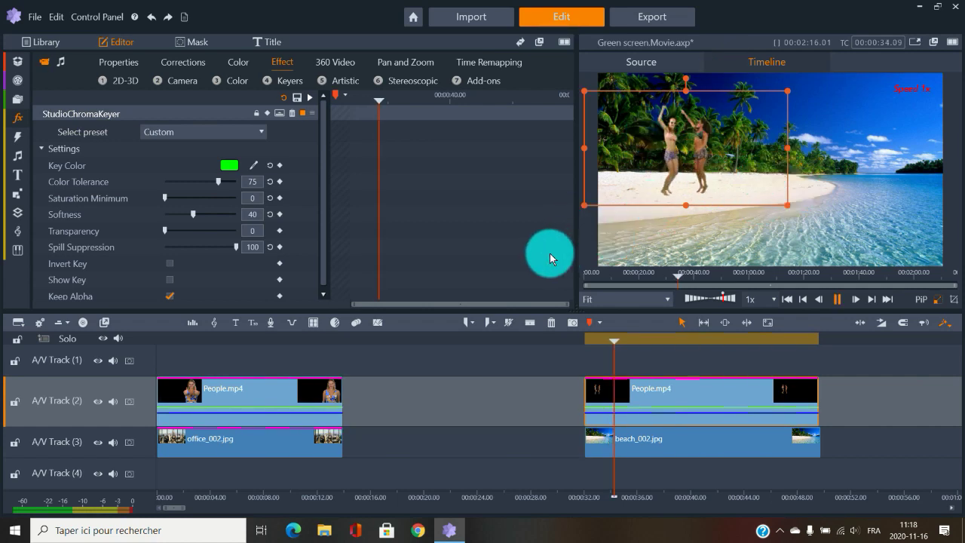
# - Play back the beach composite in a detached preview, hide its picture-in-picture outline, and dock the preview back in place
pyautogui.click(933, 41)
pyautogui.press('space')
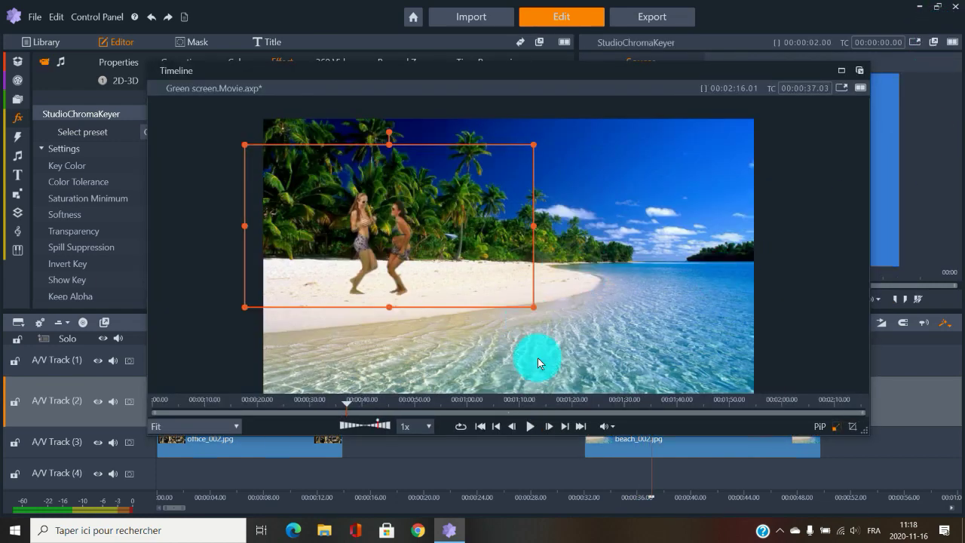
pyautogui.click(531, 427)
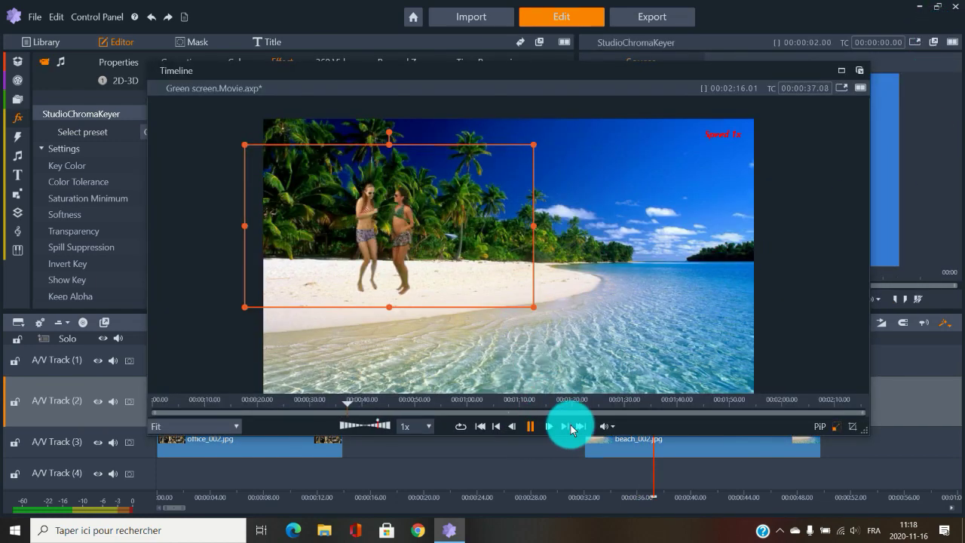
pyautogui.click(835, 425)
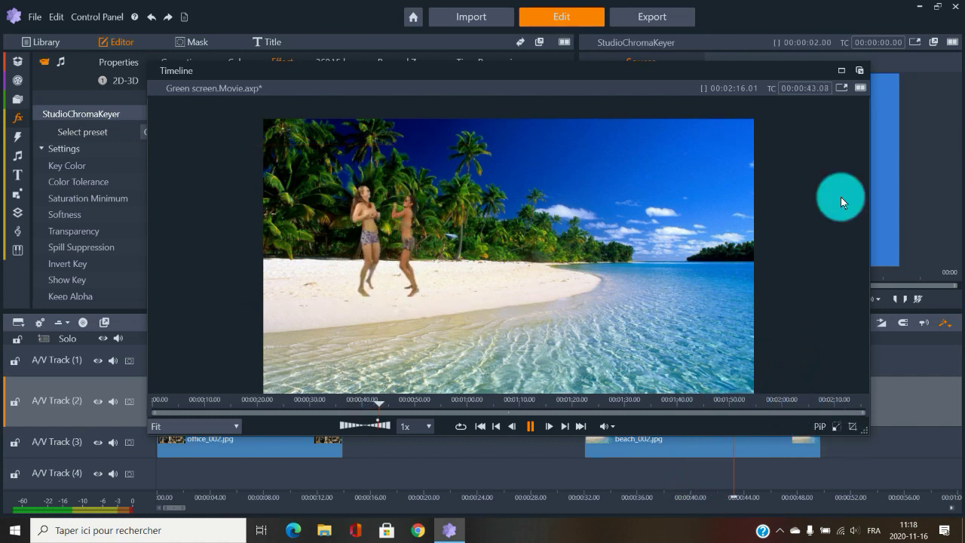
pyautogui.click(860, 70)
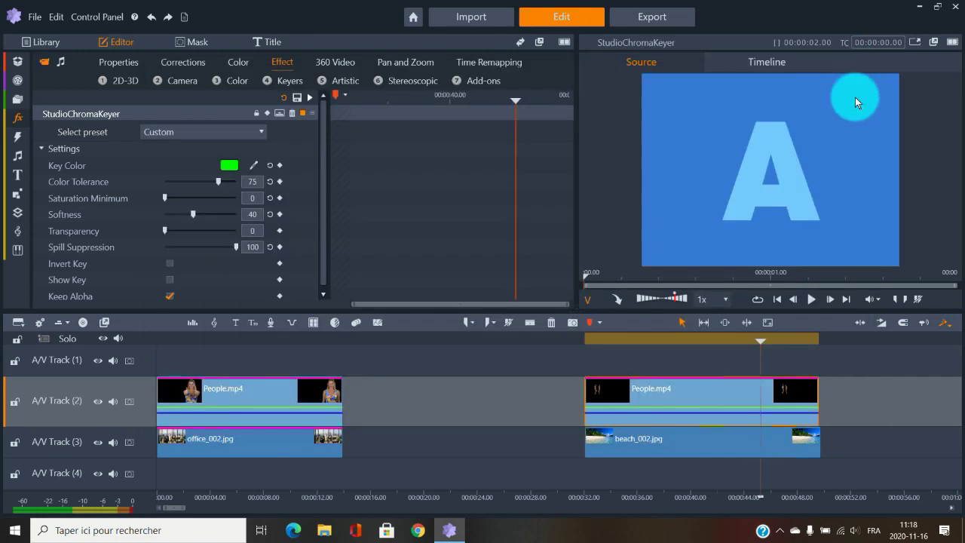
pyautogui.click(827, 340)
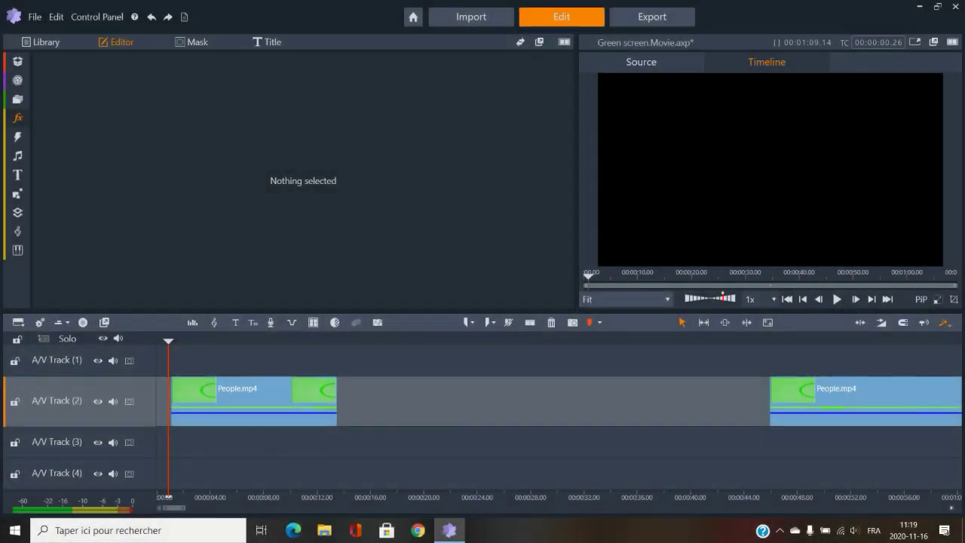
# - Place office_002.jpg from the Green screen project bin on A/V Track (3) beneath the laptop People.mp4 clip
pyautogui.moveTo(181, 345); pyautogui.dragTo(188, 346)
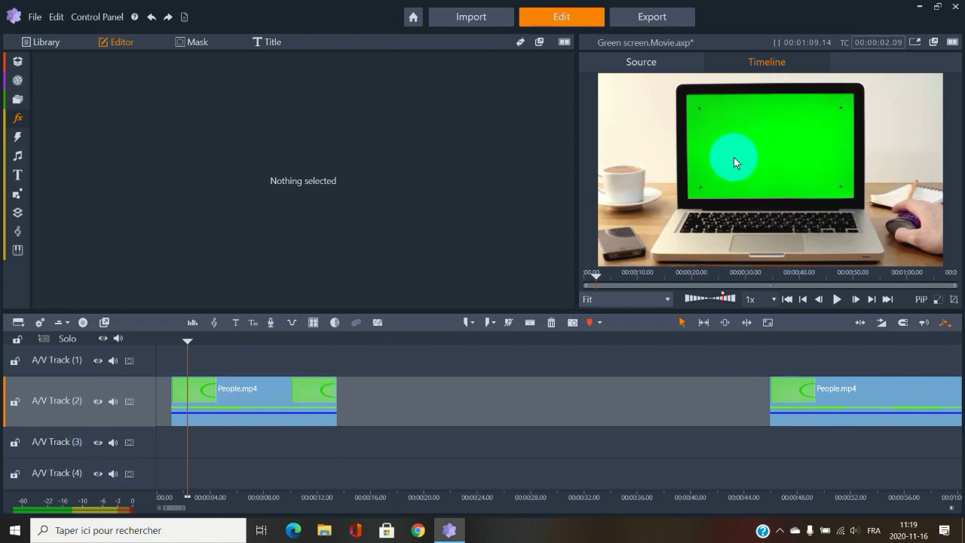
pyautogui.click(18, 117)
pyautogui.click(18, 80)
pyautogui.click(17, 61)
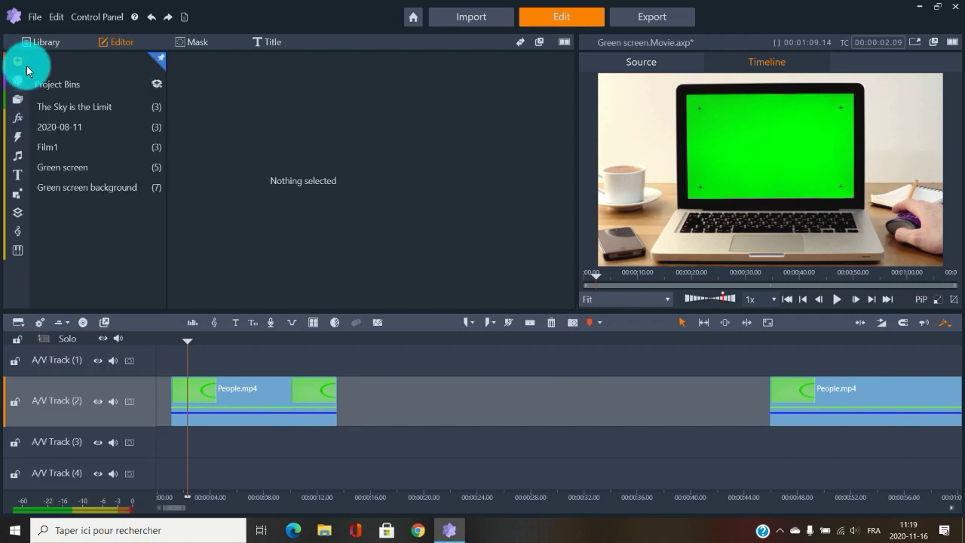
pyautogui.doubleClick(82, 167)
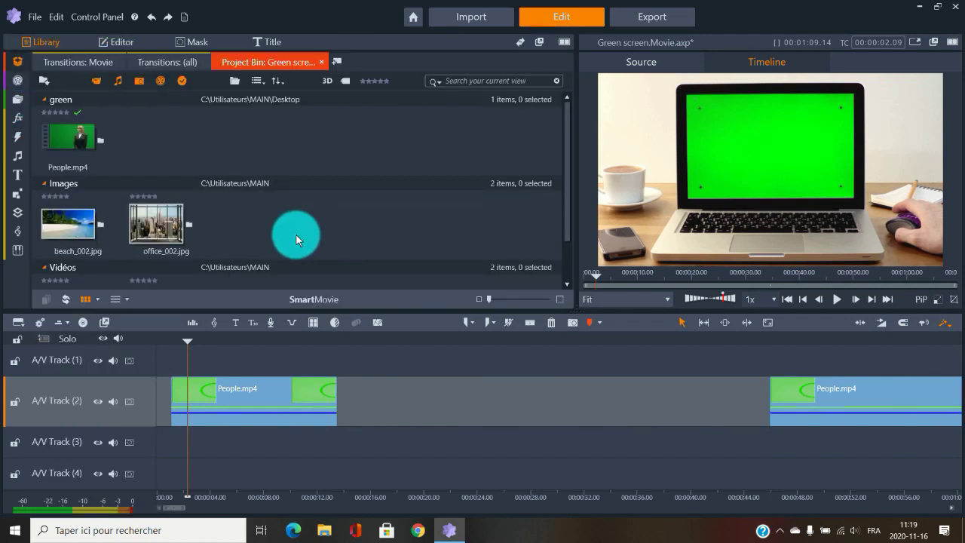
pyautogui.moveTo(177, 222); pyautogui.dragTo(176, 447)
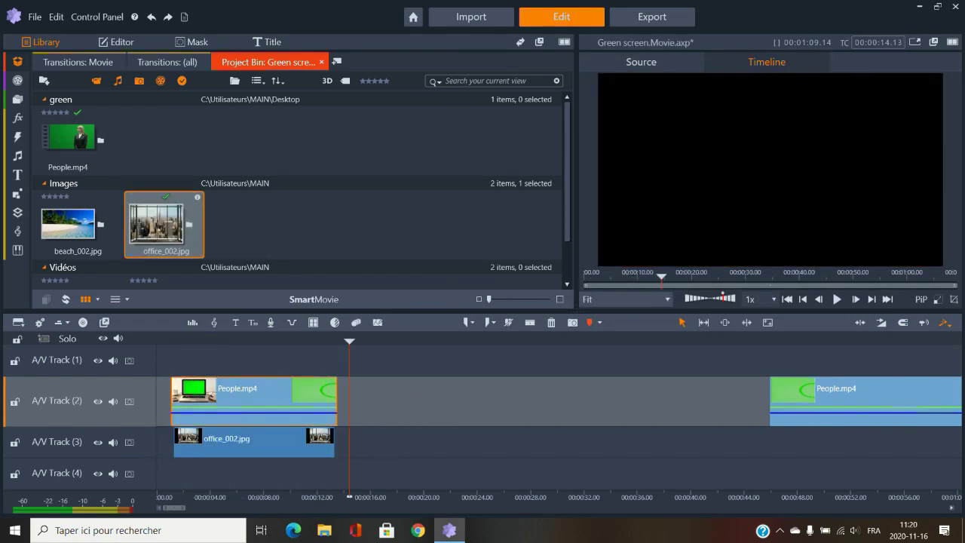
# - Apply the green StudioChromaKeyer effect from the Keyers effects to the laptop People.mp4 clip
pyautogui.click(276, 337)
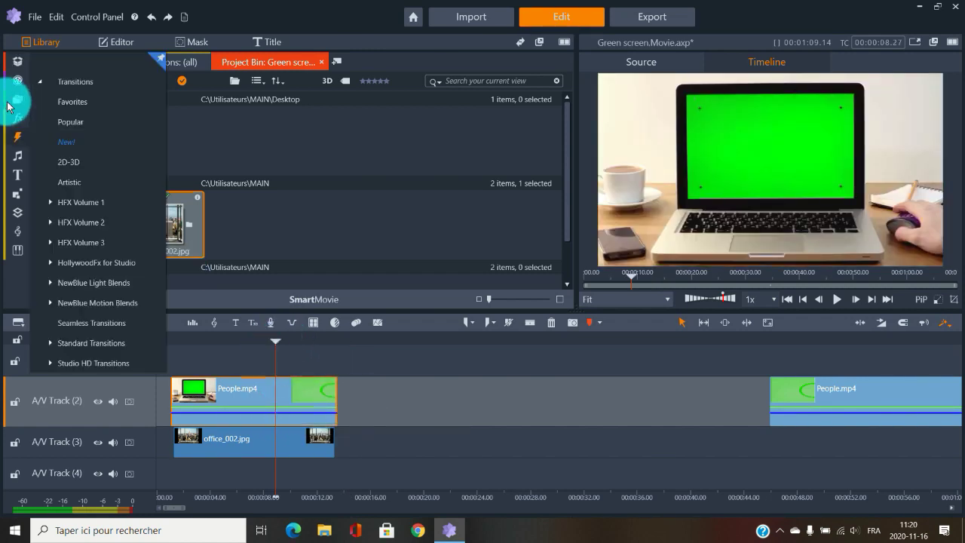
pyautogui.moveTo(17, 118)
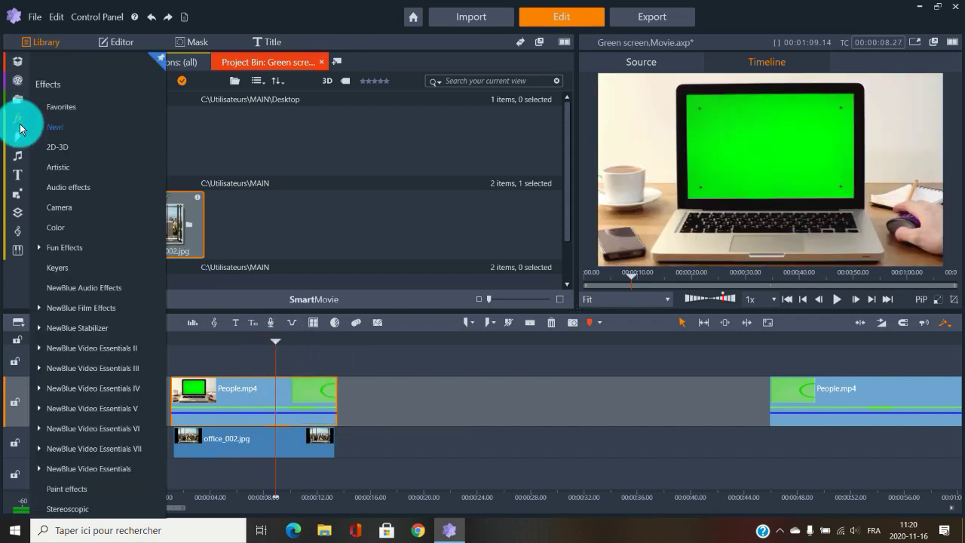
pyautogui.click(68, 266)
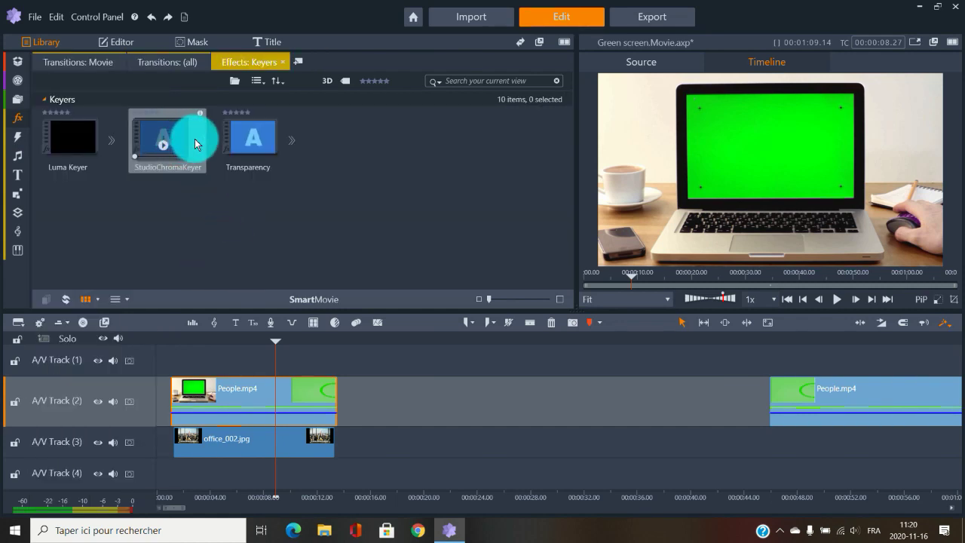
pyautogui.click(219, 151)
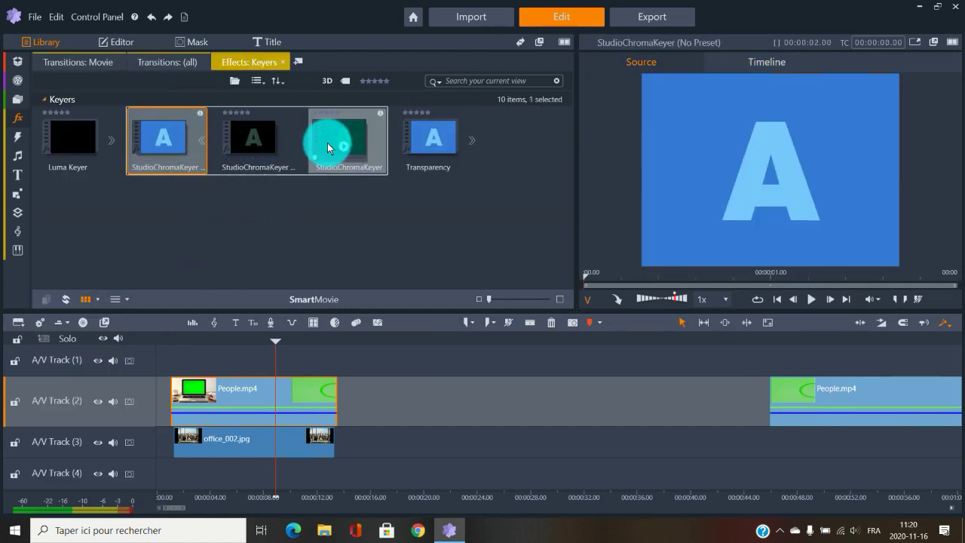
pyautogui.moveTo(341, 134); pyautogui.dragTo(266, 405)
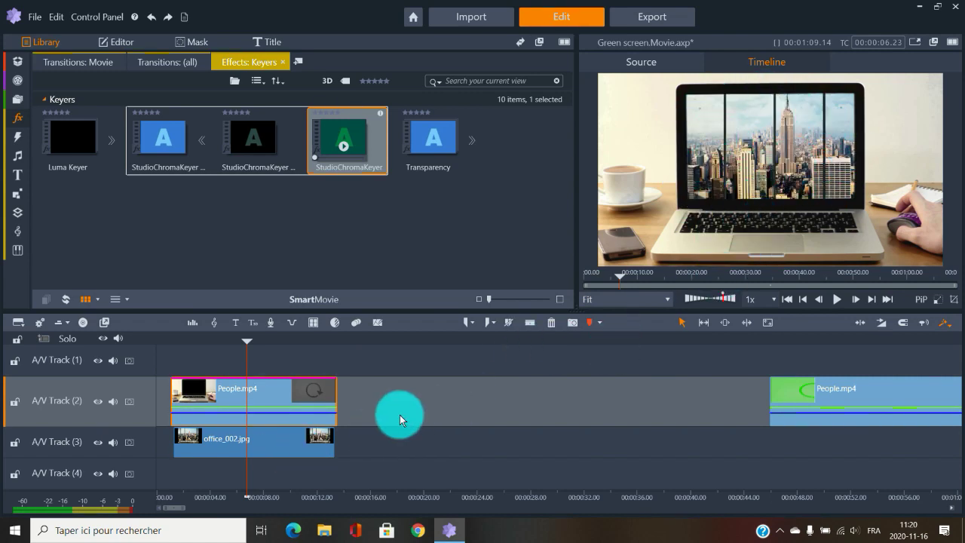
# - Shrink office_002.jpg in the preview and position it behind the laptop's screen area
pyautogui.click(288, 445)
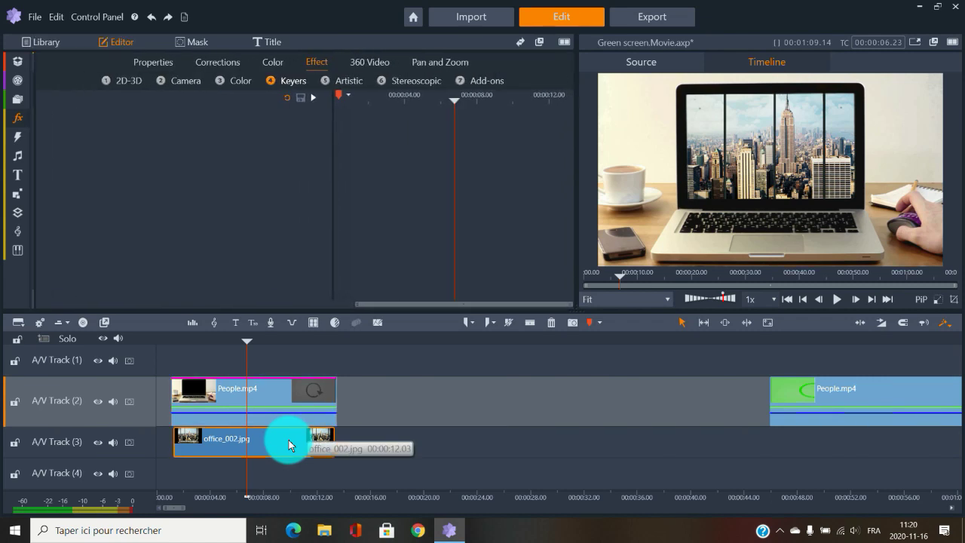
pyautogui.click(162, 66)
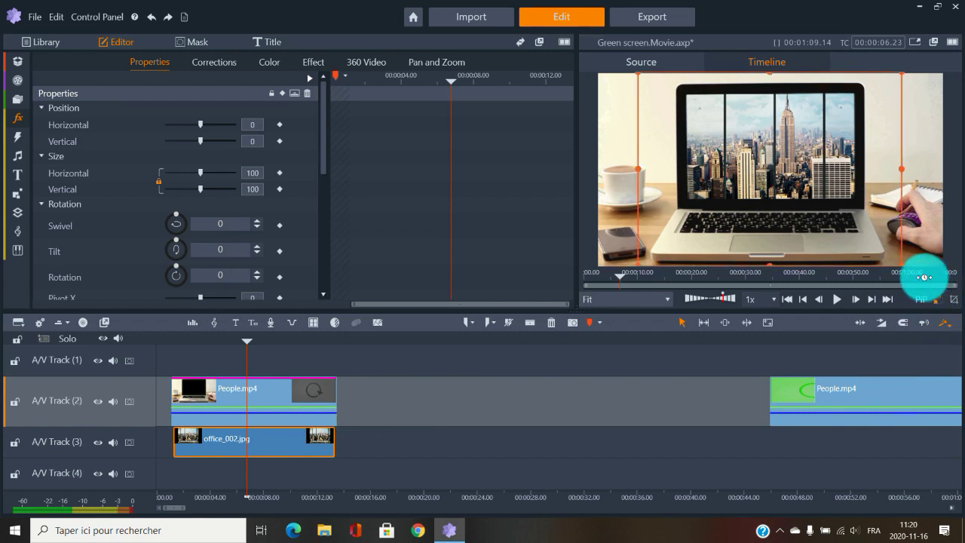
pyautogui.moveTo(639, 261); pyautogui.dragTo(669, 239)
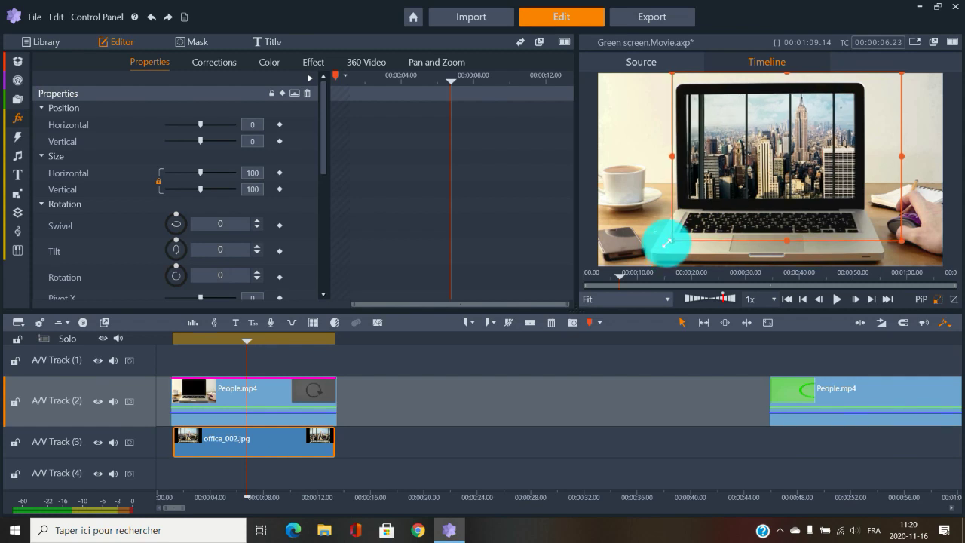
pyautogui.moveTo(892, 236); pyautogui.dragTo(877, 228)
pyautogui.moveTo(824, 173); pyautogui.dragTo(760, 207)
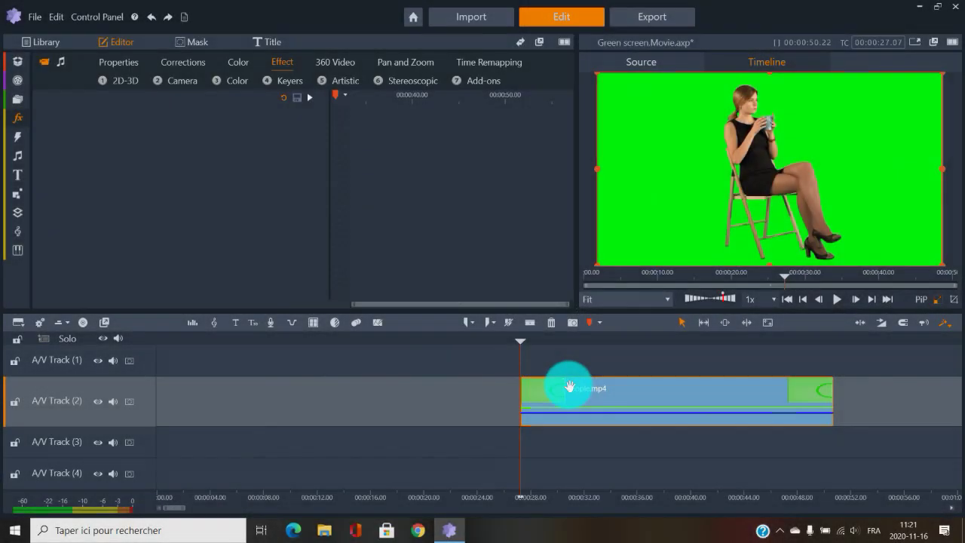
# - Move the seated woman's People.mp4 clip near the timeline start and place the Harry Potter library video beneath it on A/V Track (3)
pyautogui.moveTo(566, 388); pyautogui.dragTo(241, 407)
pyautogui.click(200, 338)
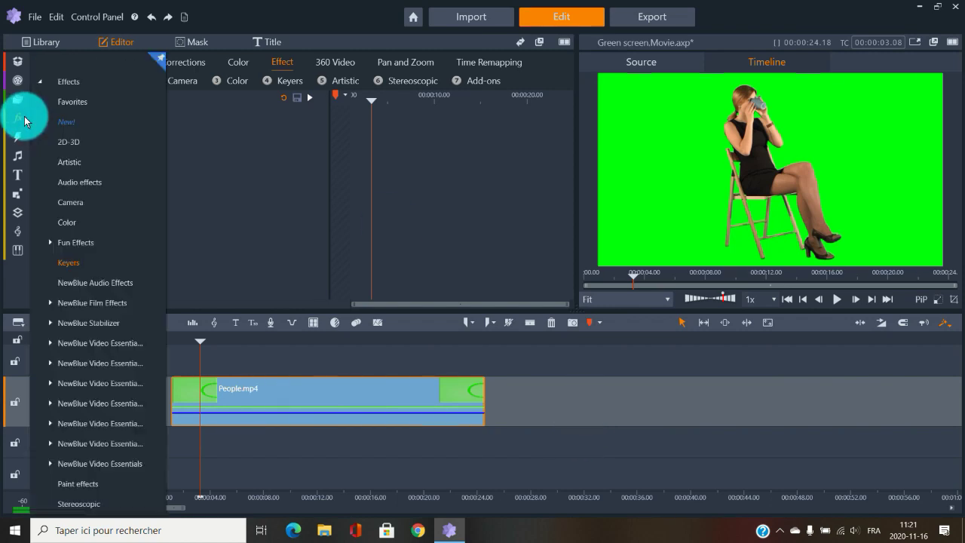
pyautogui.moveTo(15, 70)
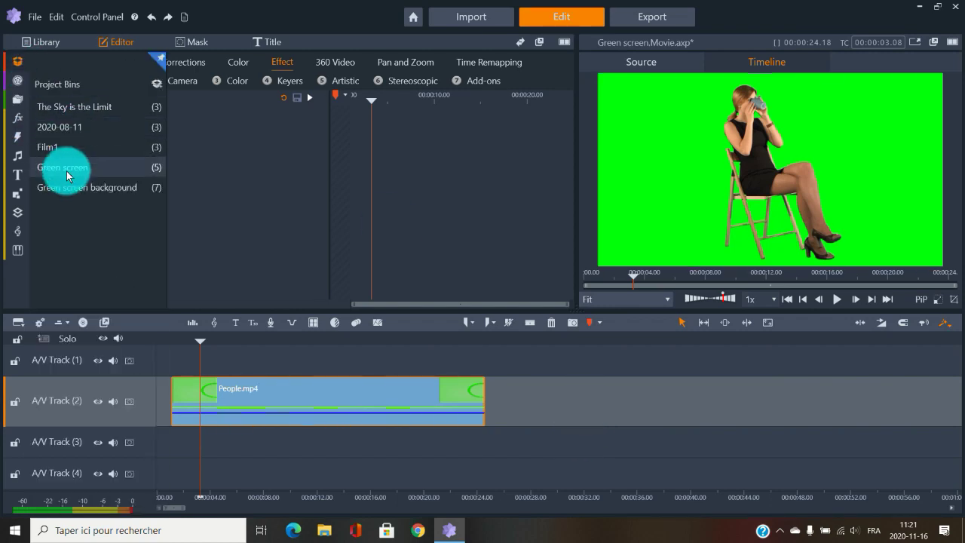
pyautogui.click(67, 170)
pyautogui.scroll(-2, 333, 230)
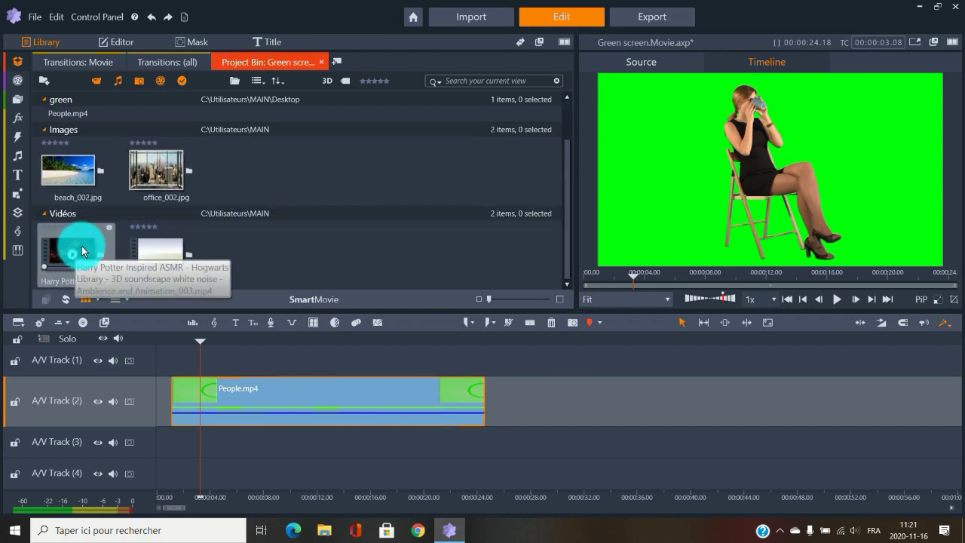
pyautogui.moveTo(81, 251); pyautogui.dragTo(193, 447)
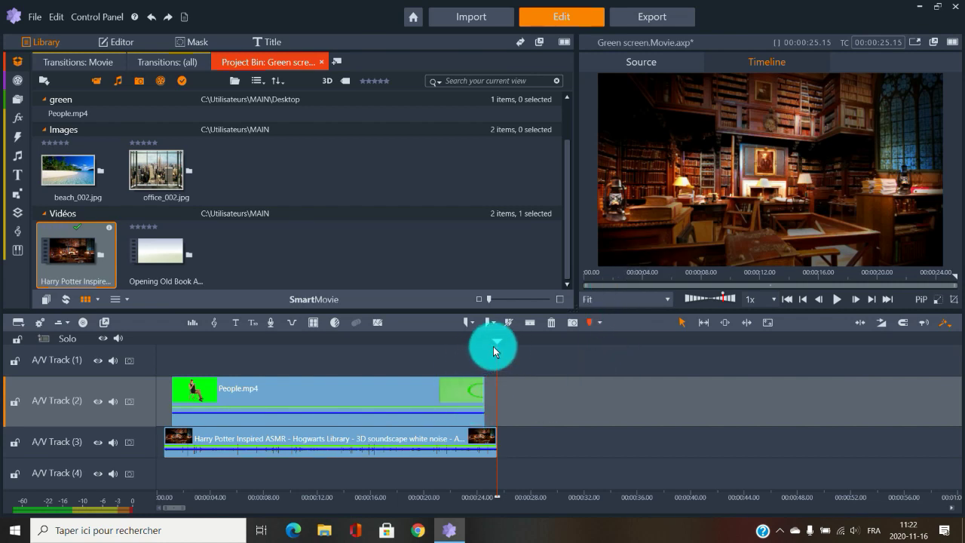
pyautogui.moveTo(489, 344); pyautogui.dragTo(401, 341)
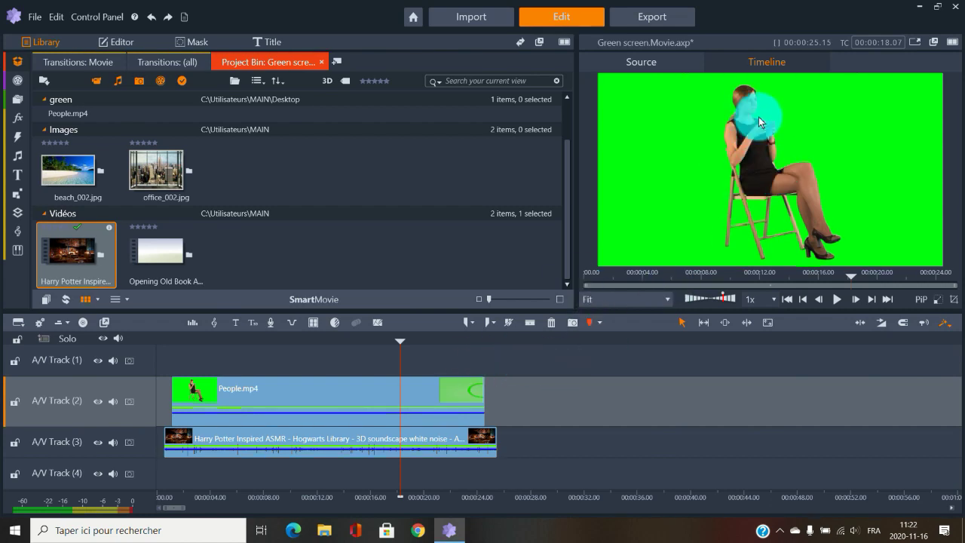
pyautogui.click(489, 344)
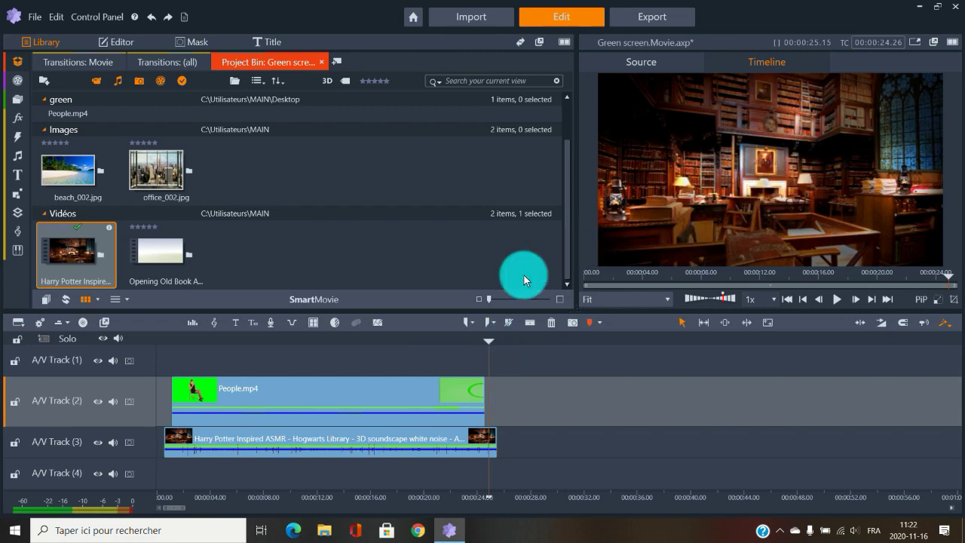
# - Apply the green StudioChromaKeyer effect to the seated woman's People.mp4 clip and set Spill Suppression to about 94.7
pyautogui.click(311, 340)
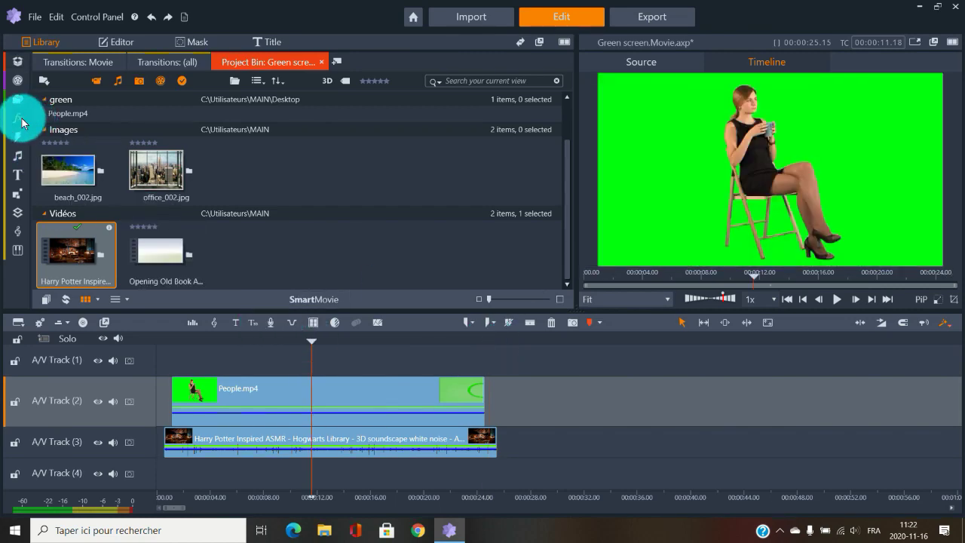
pyautogui.moveTo(18, 123)
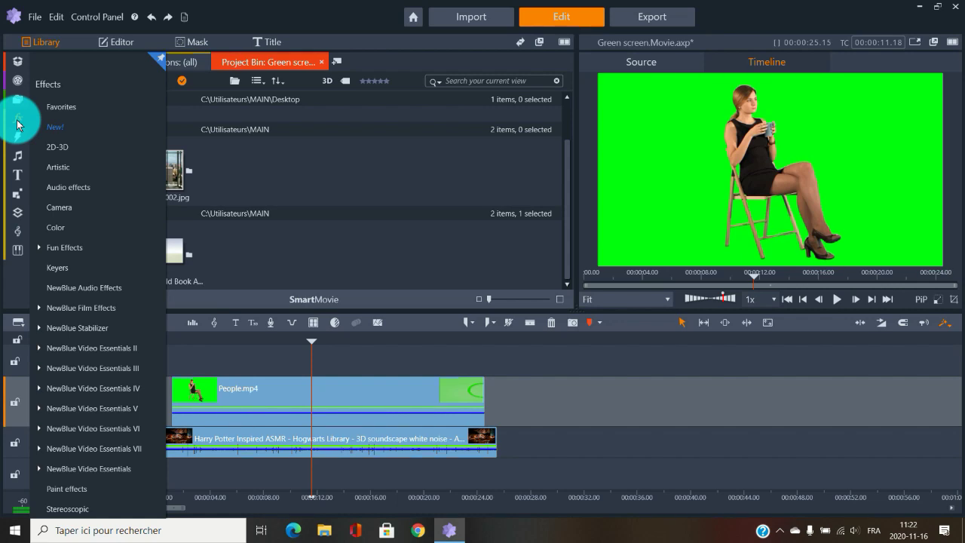
pyautogui.click(72, 267)
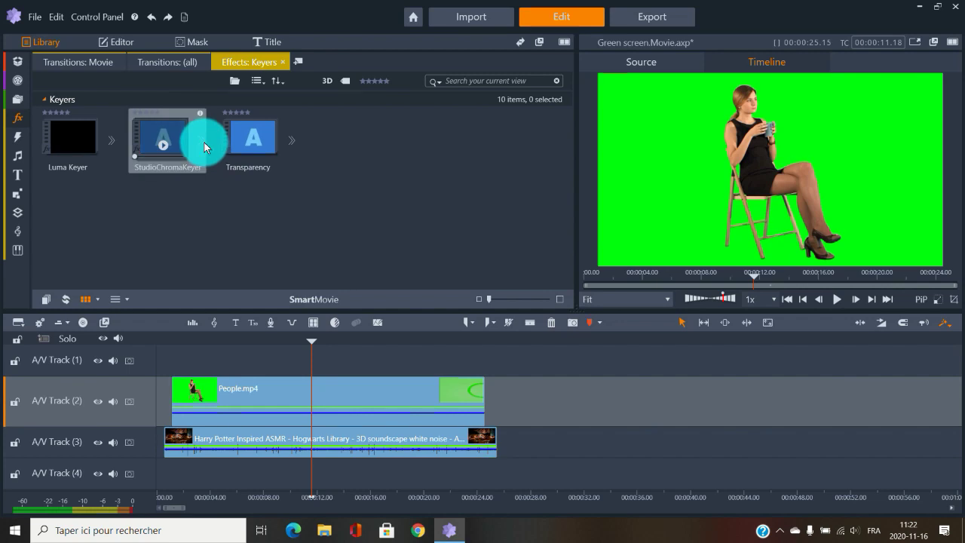
pyautogui.click(204, 146)
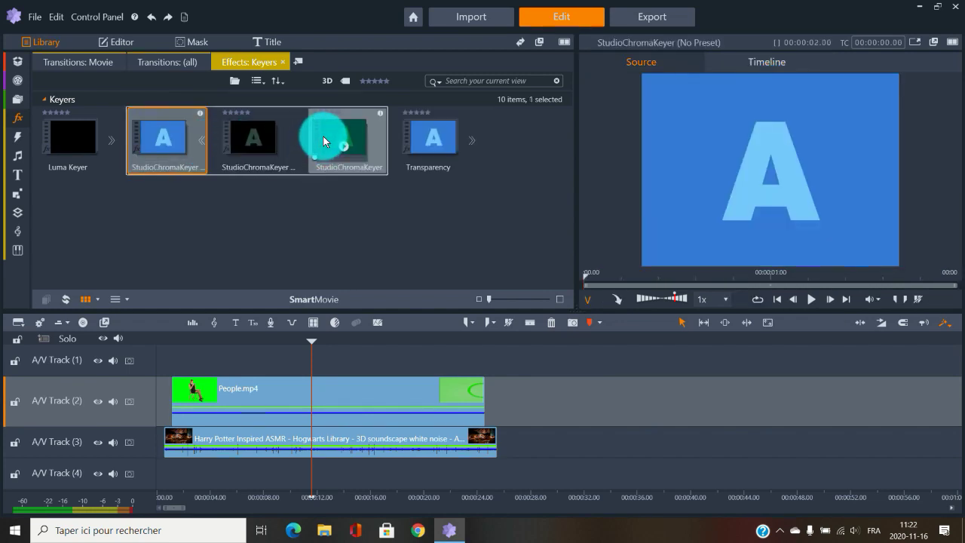
pyautogui.moveTo(346, 346); pyautogui.dragTo(355, 391)
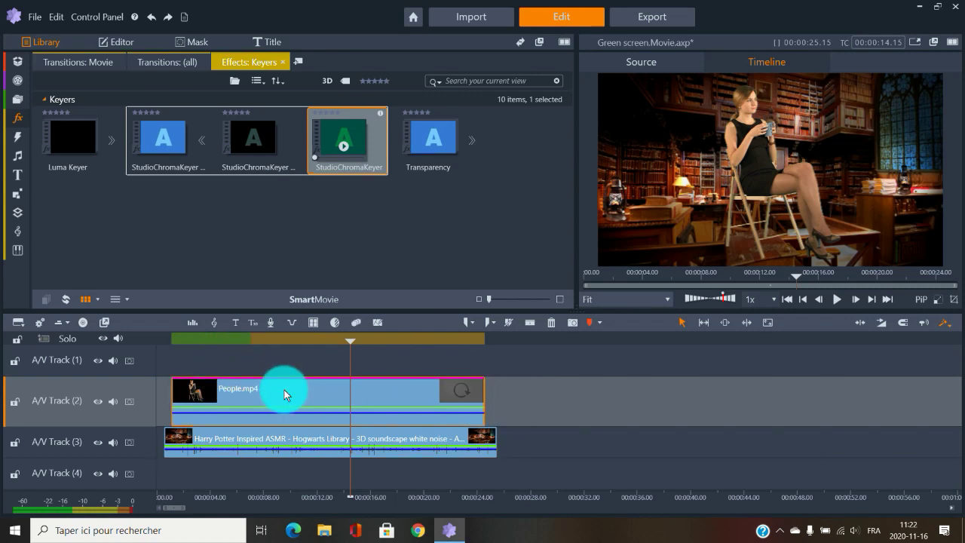
pyautogui.doubleClick(284, 390)
pyautogui.moveTo(202, 246); pyautogui.dragTo(232, 248)
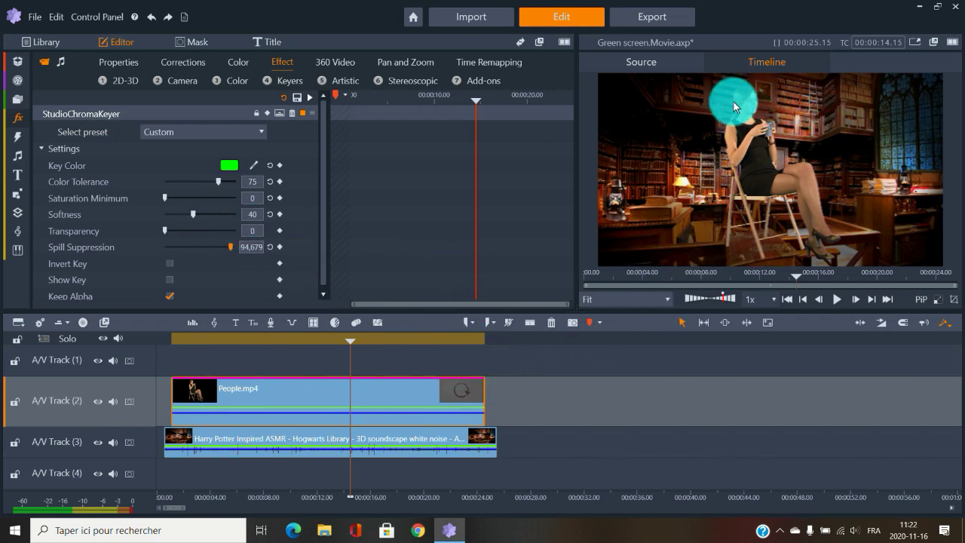
# - Shrink the seated woman's clip, reposition it lower in the library scene, and play back the composite
pyautogui.click(933, 300)
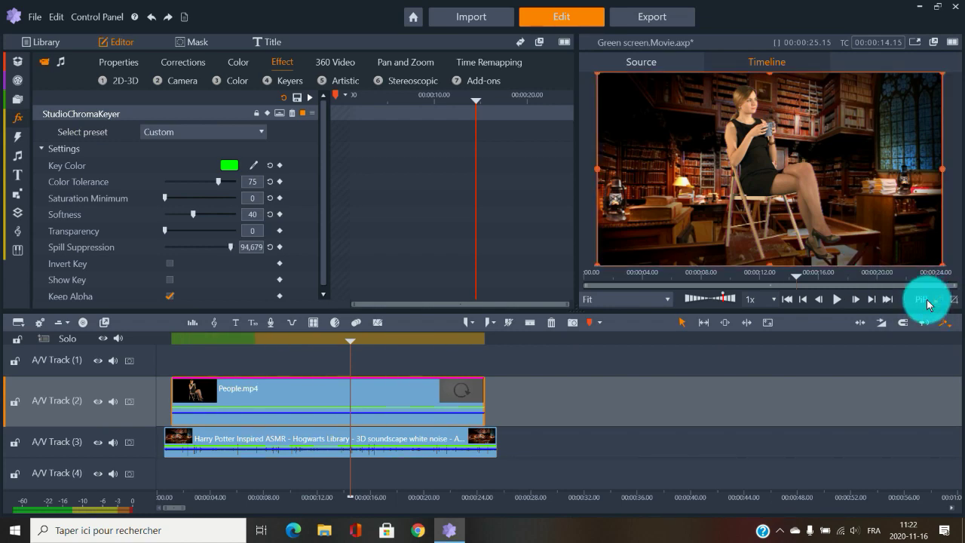
pyautogui.moveTo(597, 264); pyautogui.dragTo(674, 234)
pyautogui.moveTo(827, 192); pyautogui.dragTo(713, 190)
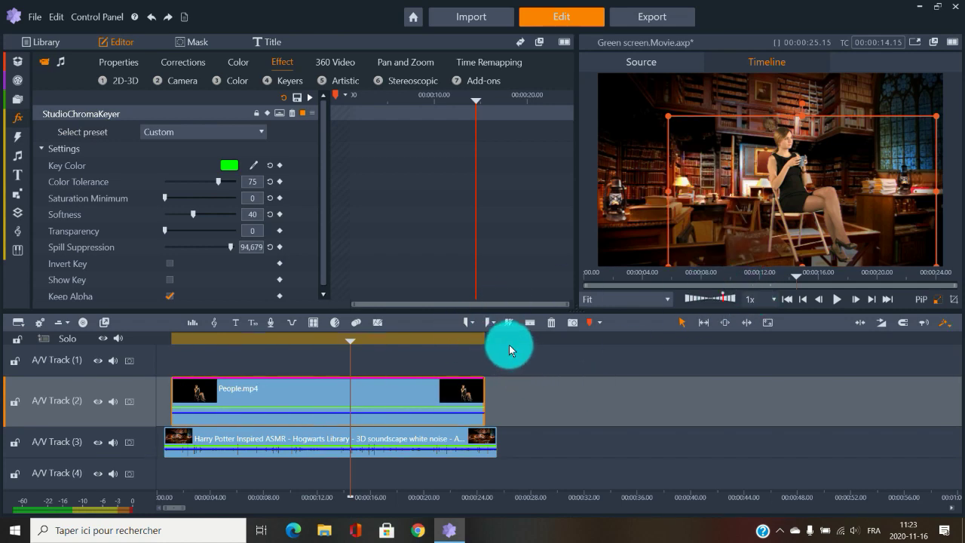
pyautogui.press('space')
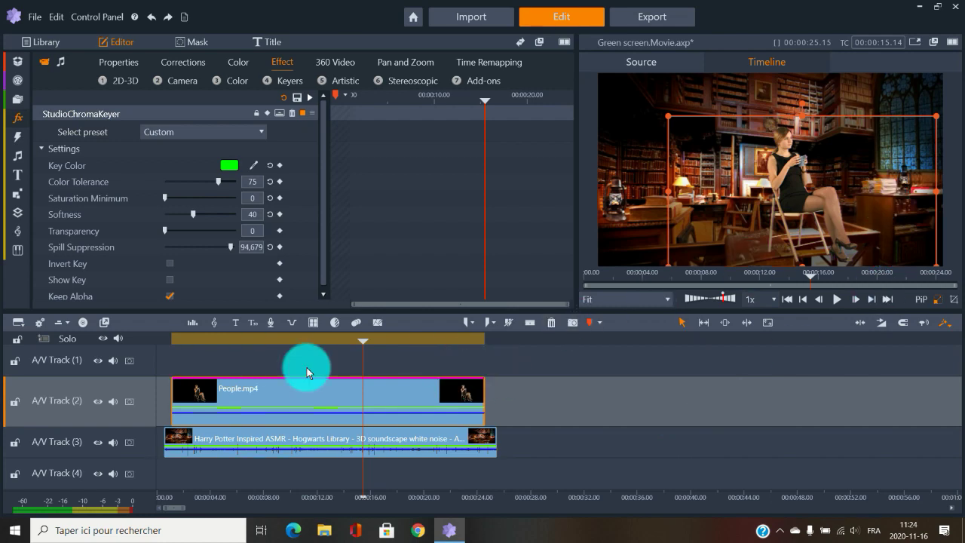
# - Lock A/V Track (2) and create a mask with a new shape group for the Harry Potter library video
pyautogui.click(227, 437)
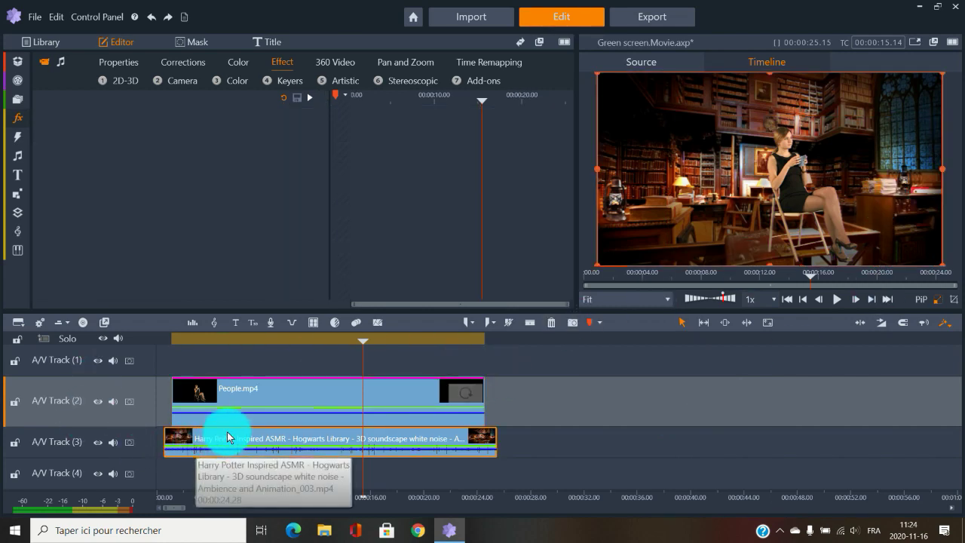
pyautogui.click(15, 400)
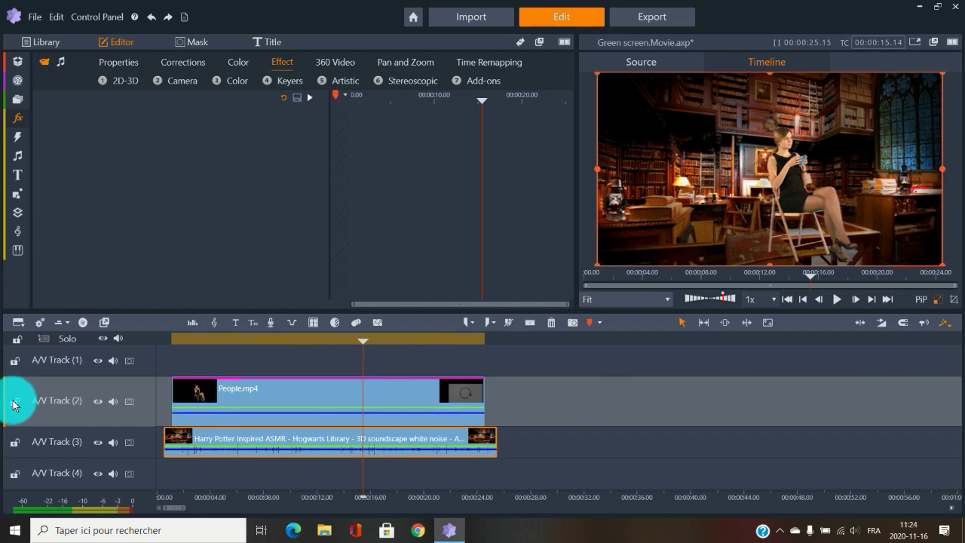
pyautogui.rightClick(296, 439)
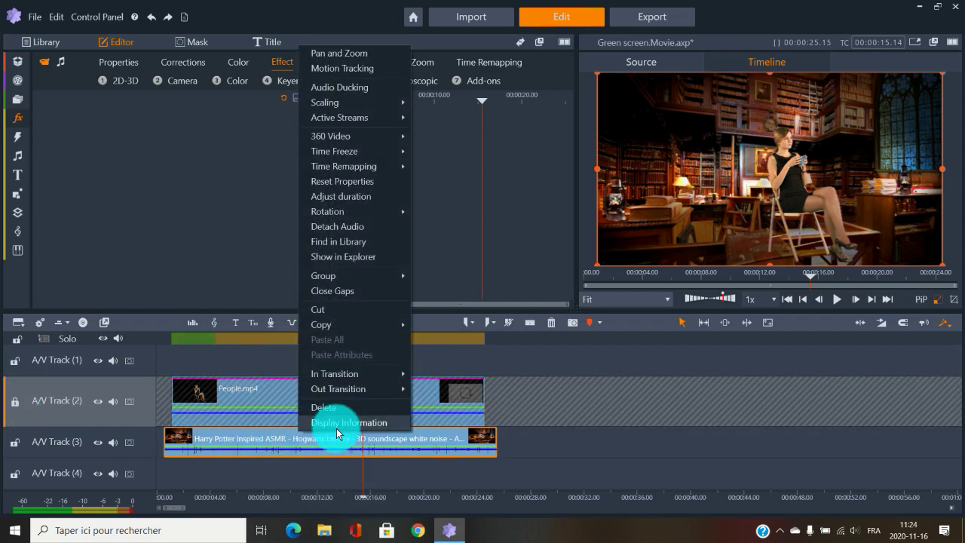
pyautogui.click(561, 391)
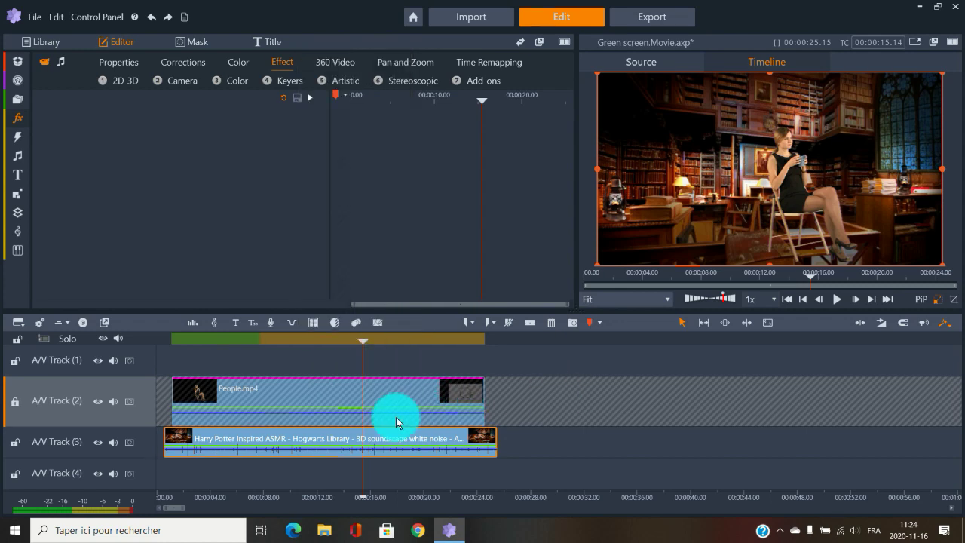
pyautogui.click(197, 45)
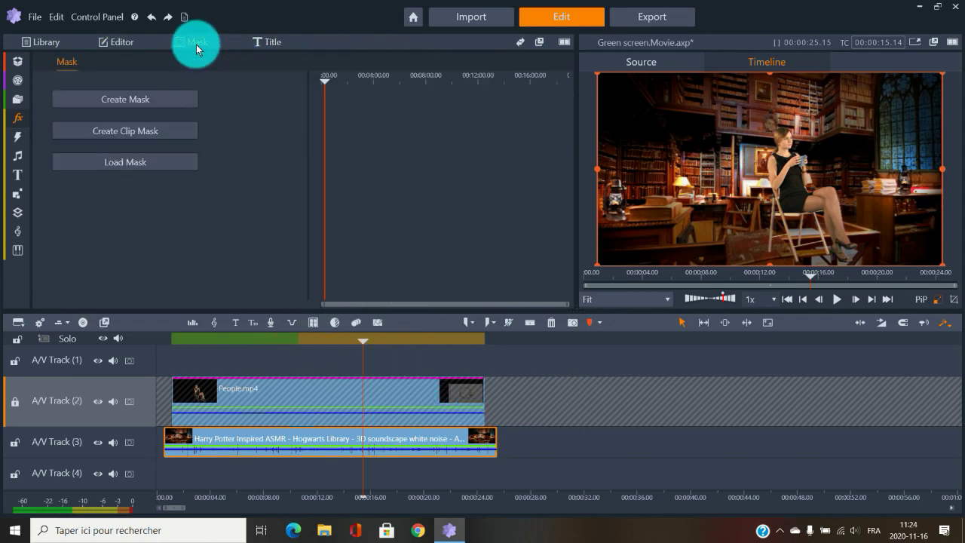
pyautogui.click(155, 103)
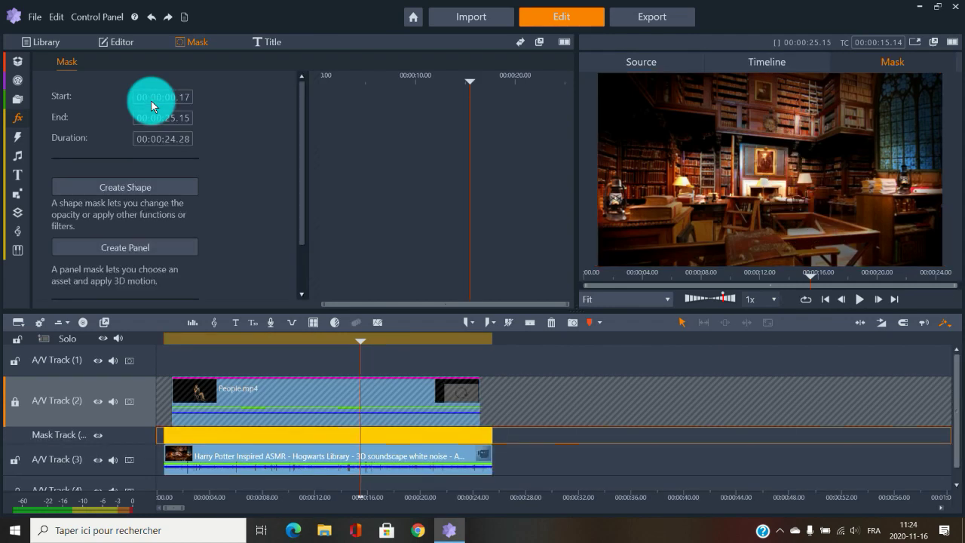
pyautogui.click(152, 188)
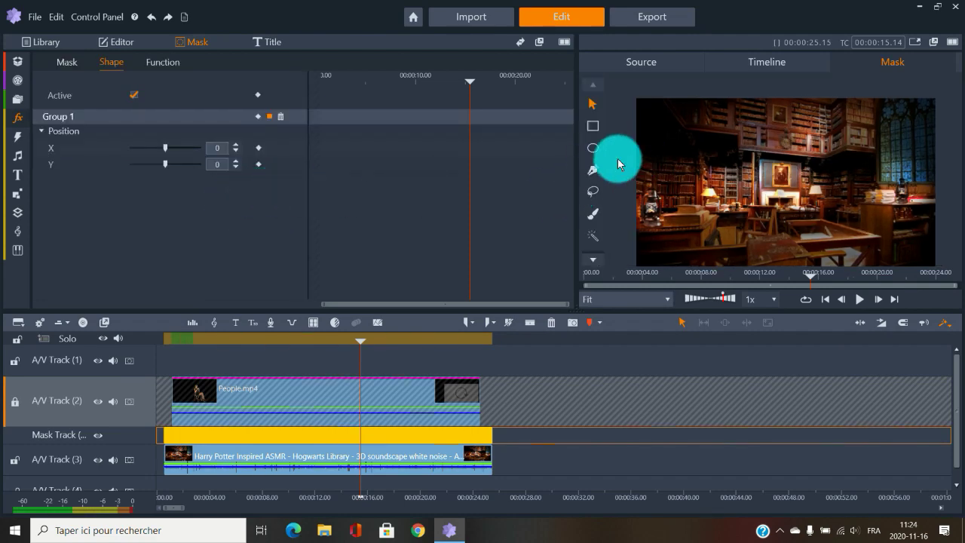
# - Trace a closed Pen tool mask shape around the wooden desk in the library scene's foreground, using the enlarged mask preview
pyautogui.click(935, 43)
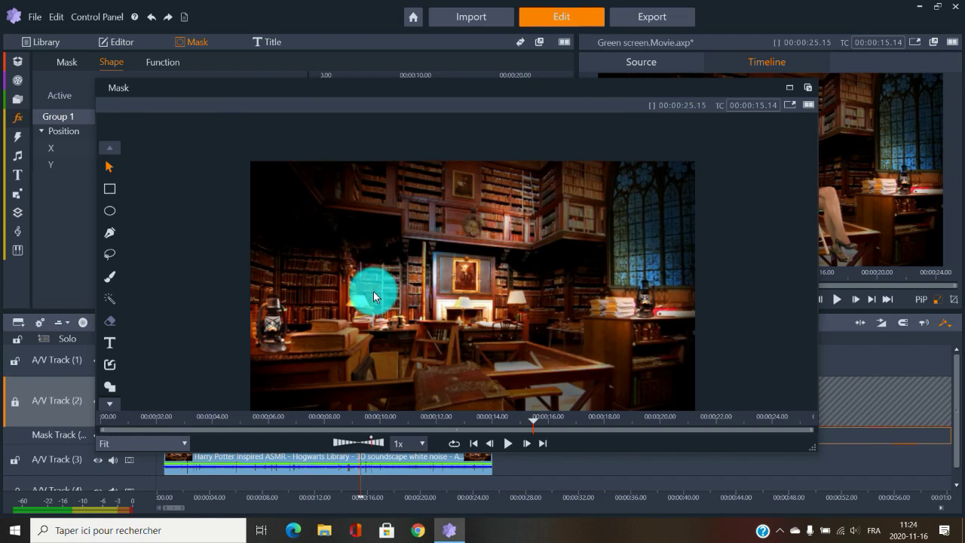
pyautogui.click(110, 234)
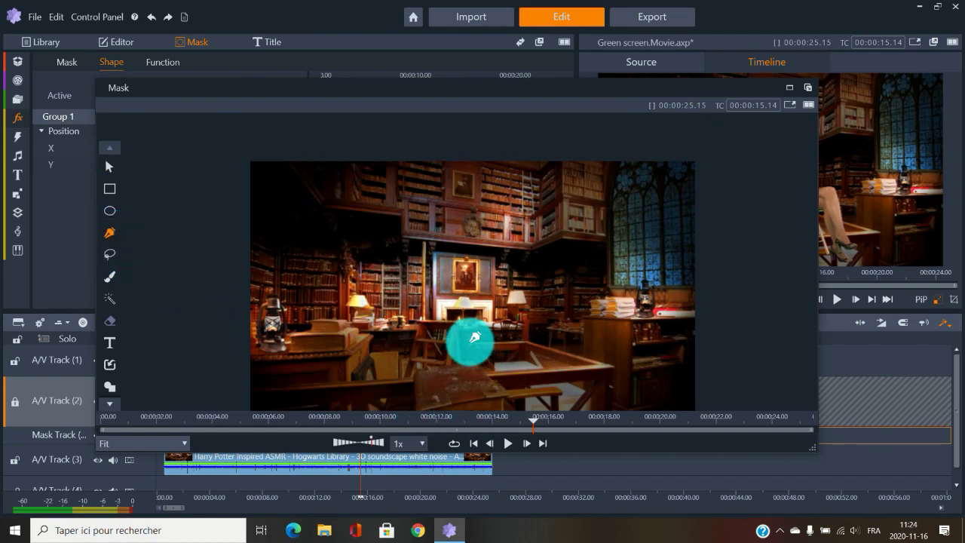
pyautogui.click(468, 340)
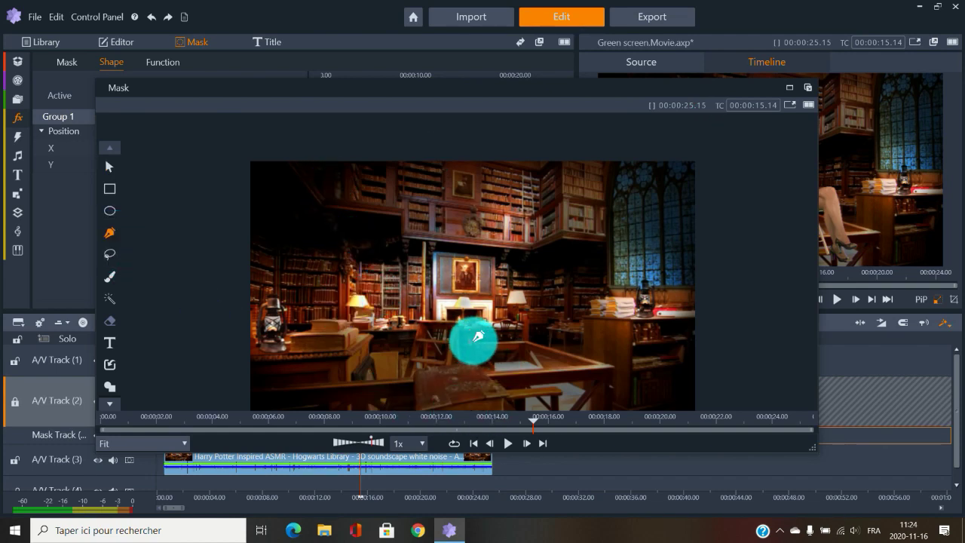
pyautogui.click(526, 339)
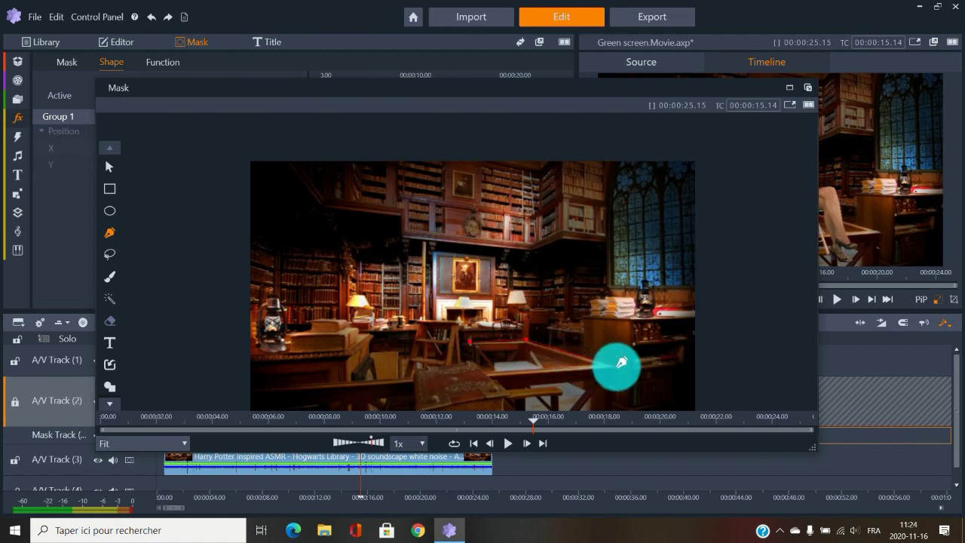
pyautogui.click(617, 366)
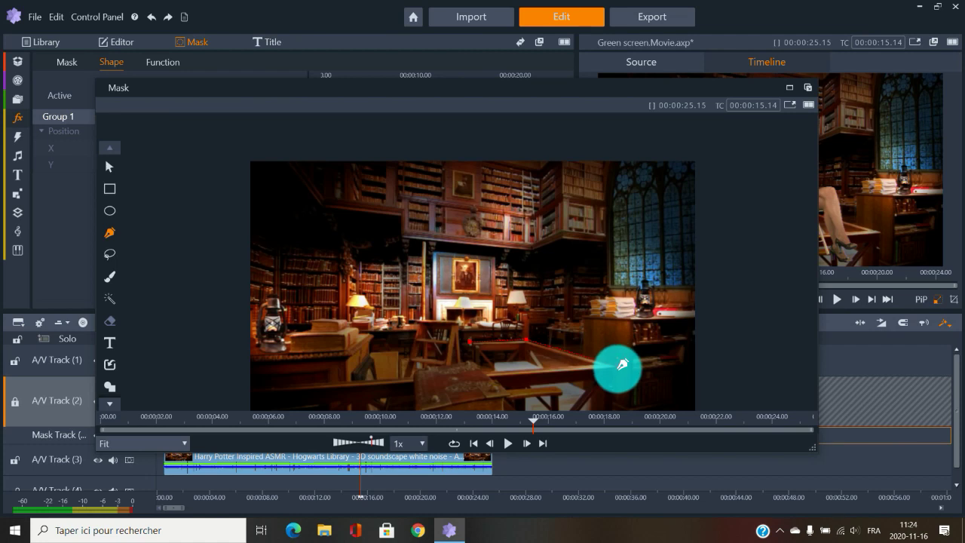
pyautogui.click(612, 408)
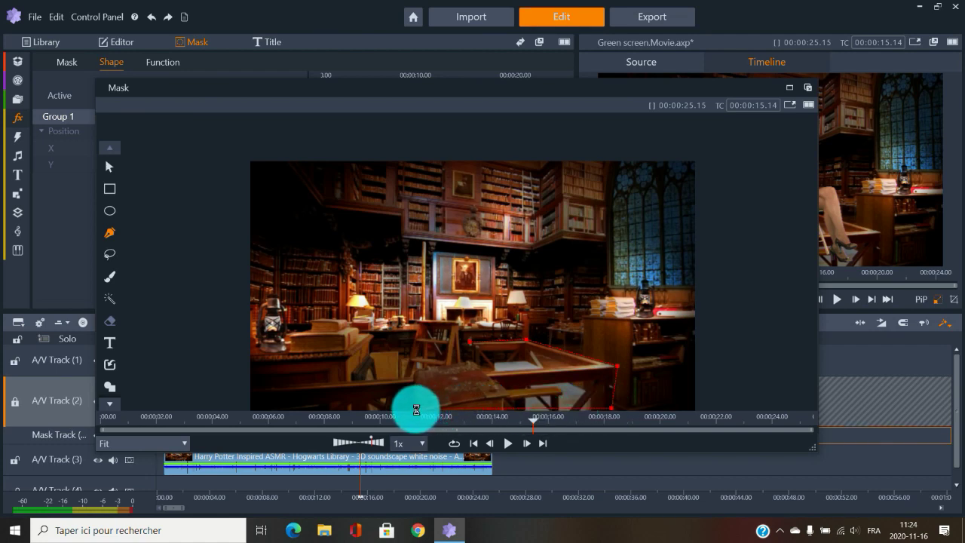
pyautogui.click(416, 410)
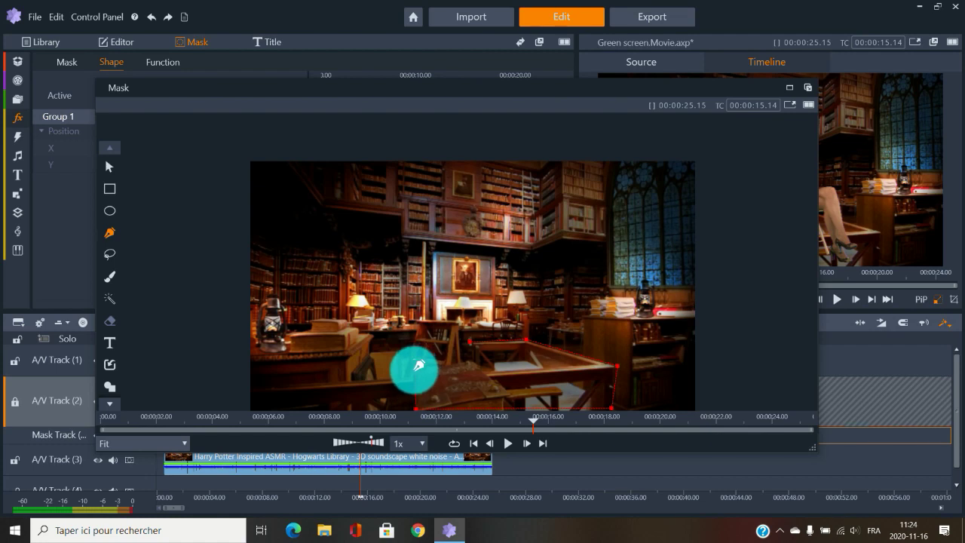
pyautogui.click(414, 370)
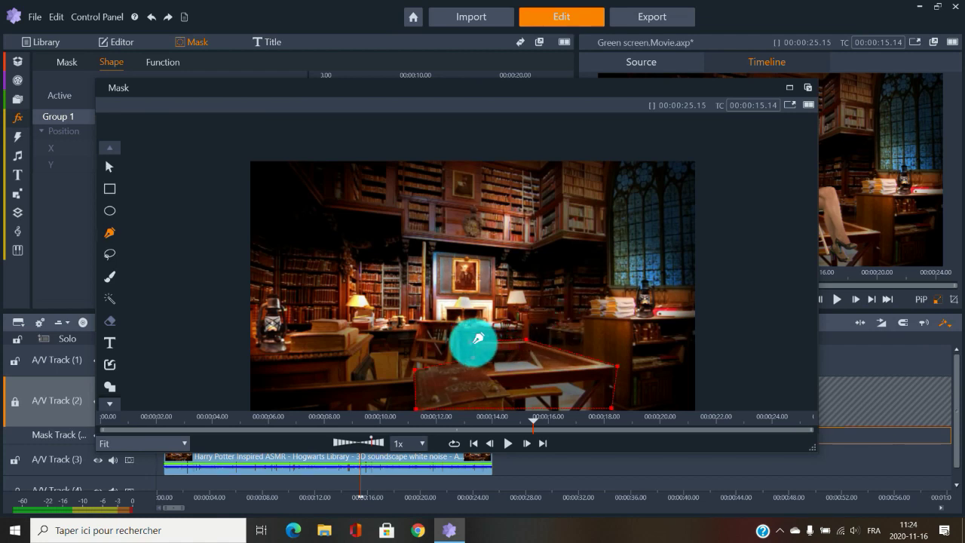
pyautogui.click(527, 342)
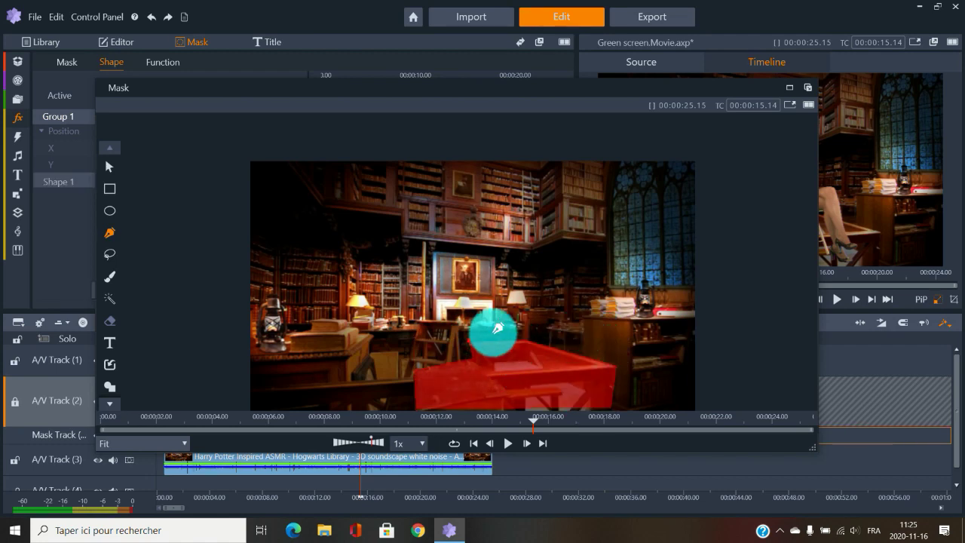
pyautogui.click(811, 87)
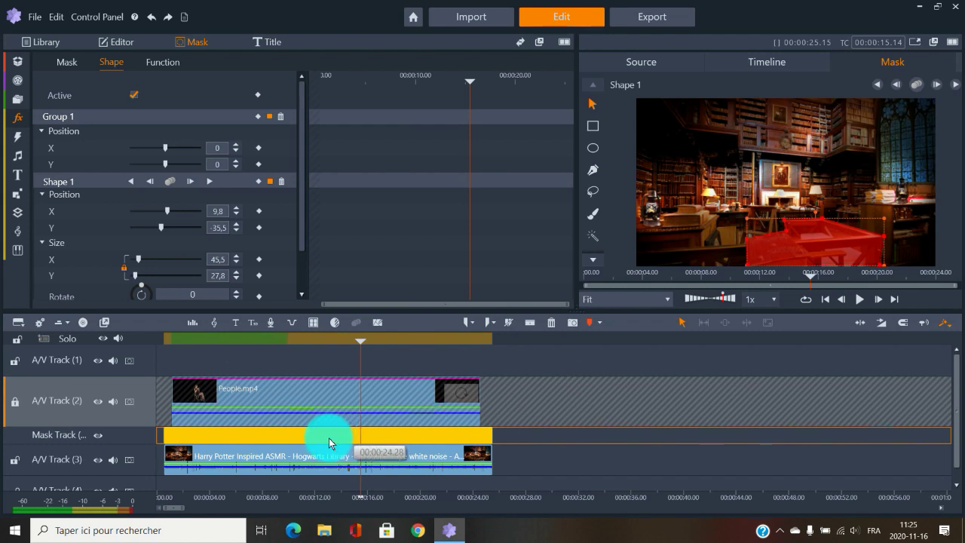
# - Move the mask track directly above the seated woman's People.mp4 clip and apply the Opacity function to the mask
pyautogui.moveTo(329, 443); pyautogui.dragTo(353, 392)
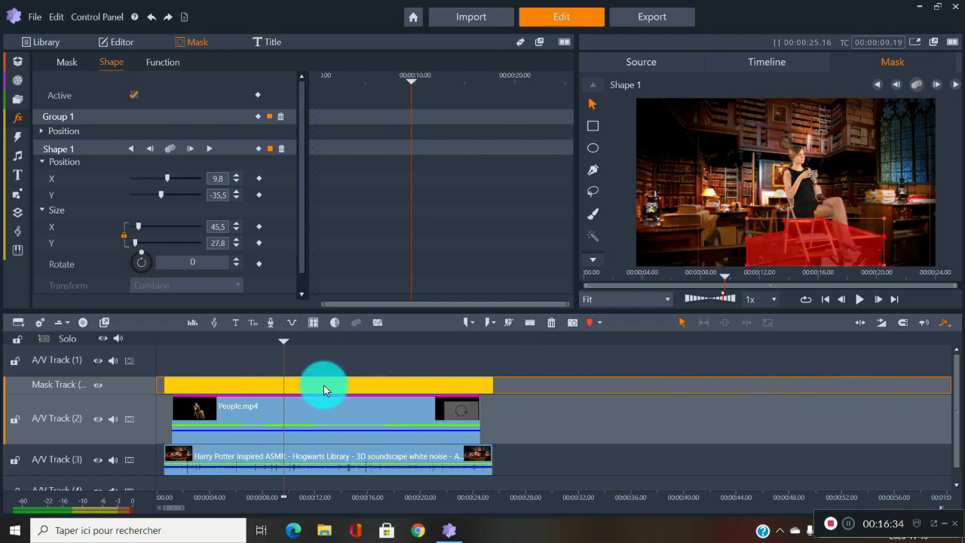
pyautogui.click(164, 65)
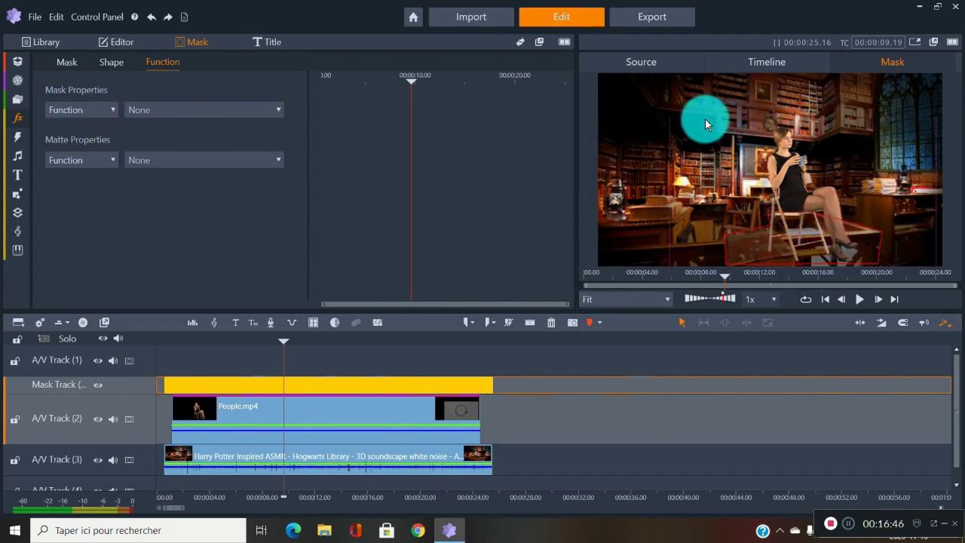
pyautogui.click(265, 112)
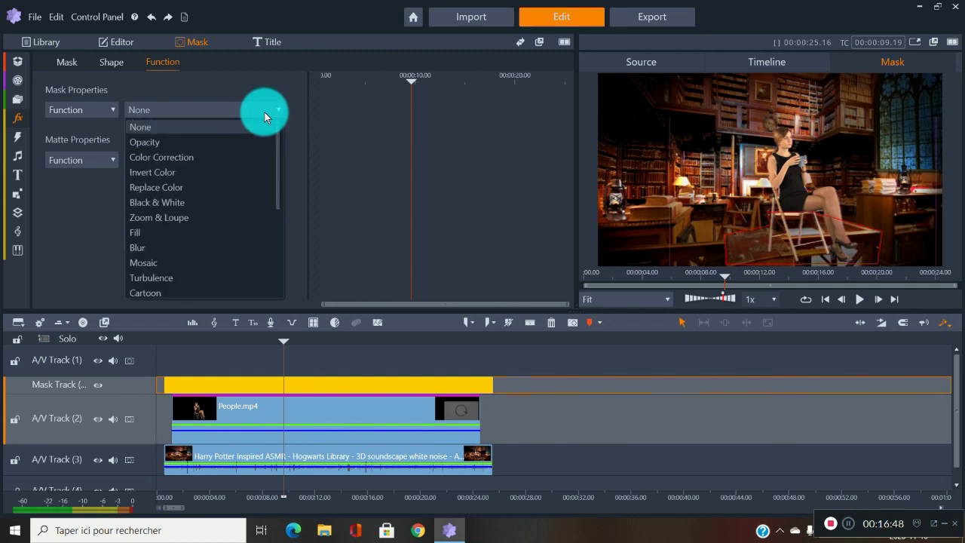
pyautogui.click(191, 137)
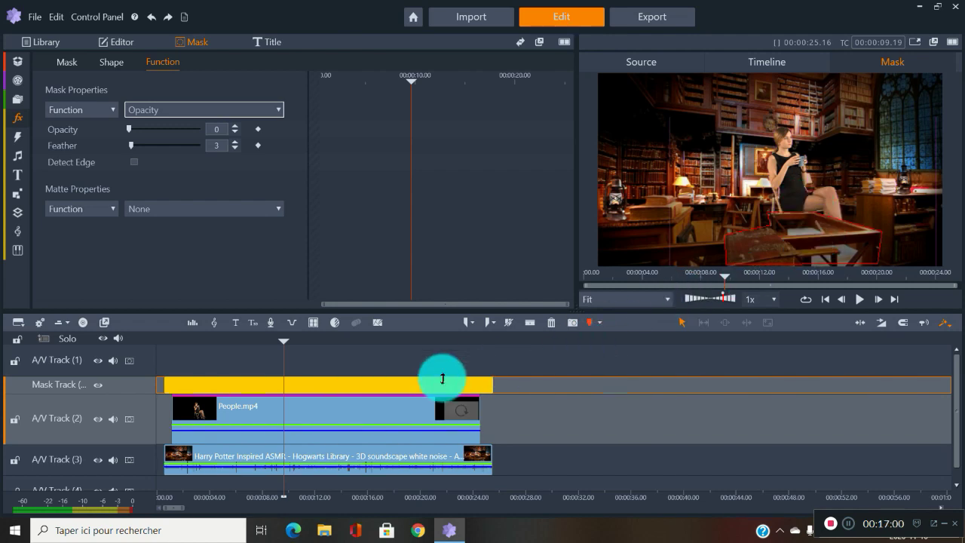
# - Shrink the seated woman's People.mp4 clip further and reposition it so she sits behind the masked desk
pyautogui.click(374, 414)
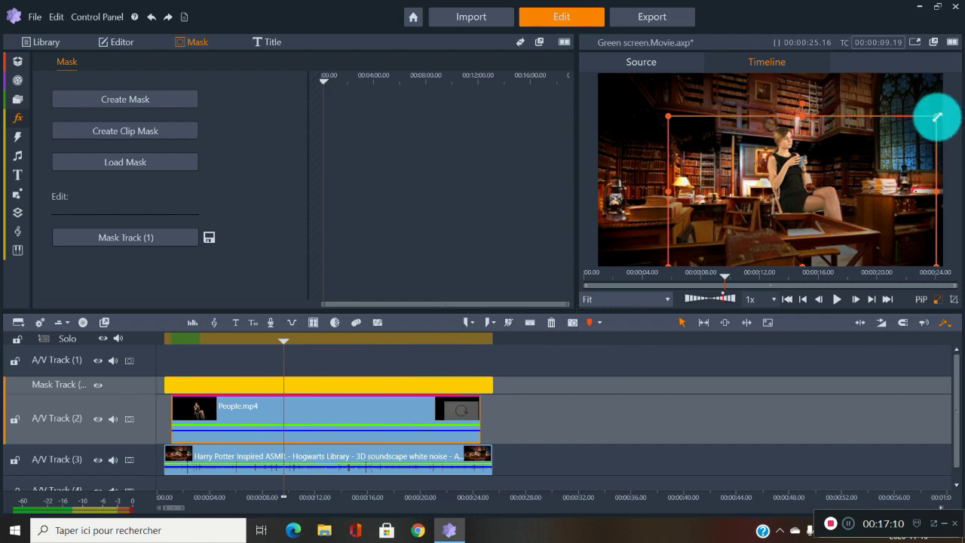
pyautogui.moveTo(937, 117); pyautogui.dragTo(918, 147)
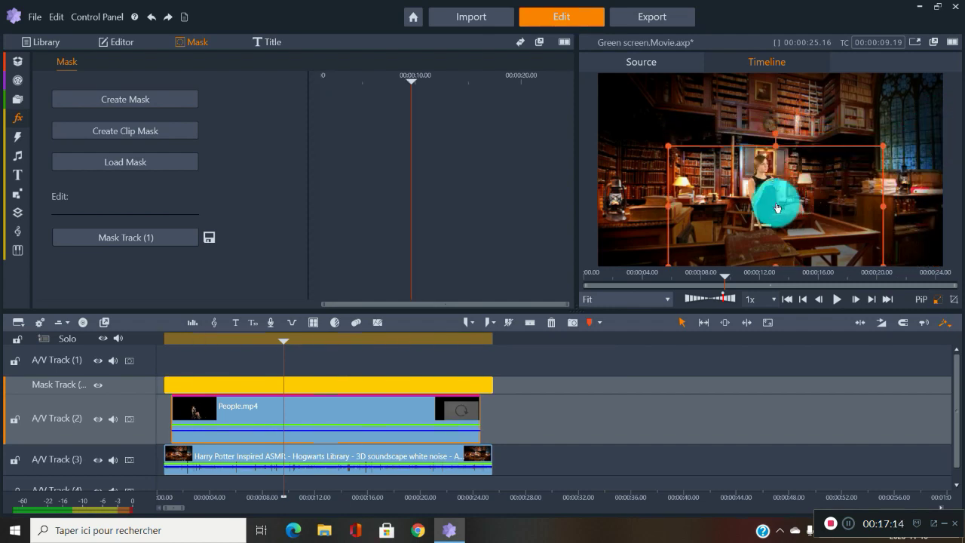
pyautogui.moveTo(777, 210); pyautogui.dragTo(792, 210)
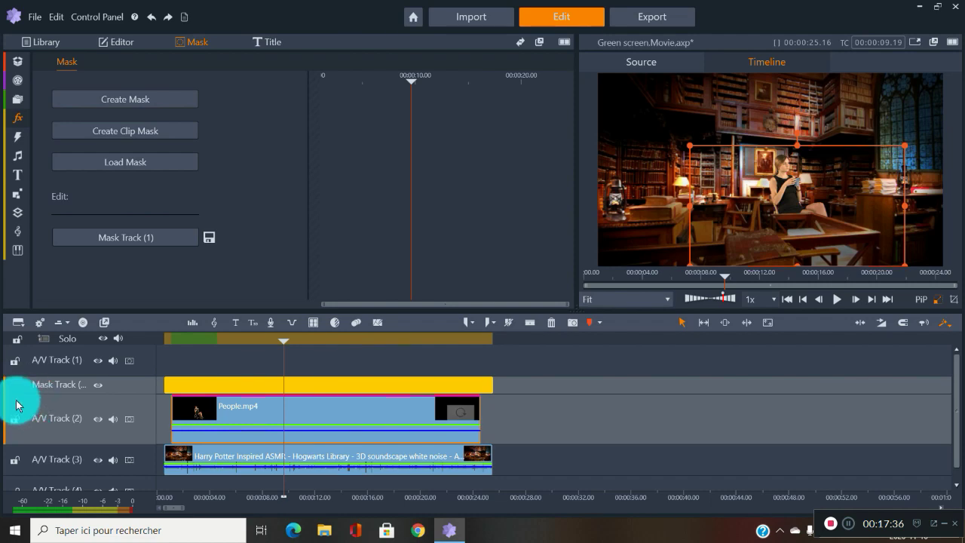
# - Lock A/V Tracks (2) and (3) and place the Opening Old Book Animation video from the Green screen bin on A/V Track (1)
pyautogui.click(13, 422)
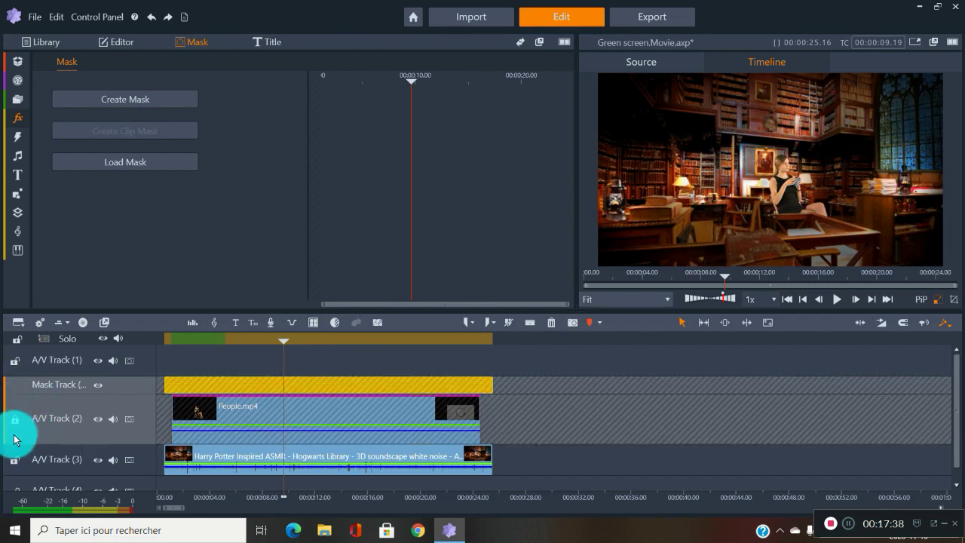
pyautogui.click(13, 460)
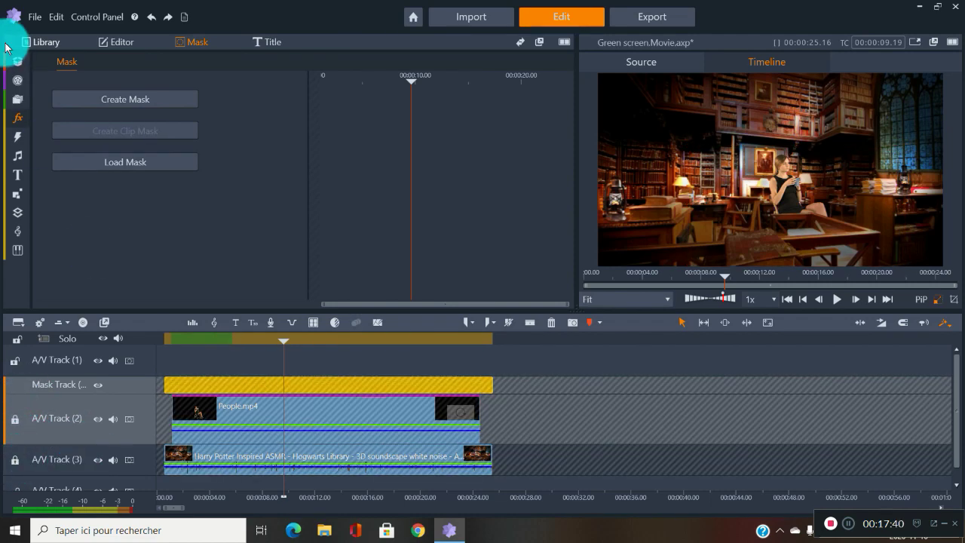
pyautogui.moveTo(19, 74)
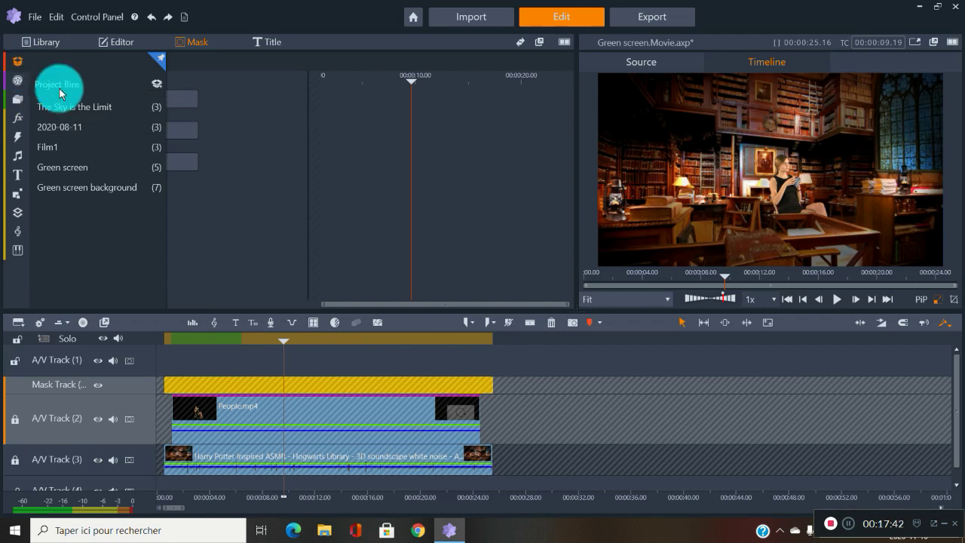
pyautogui.click(99, 163)
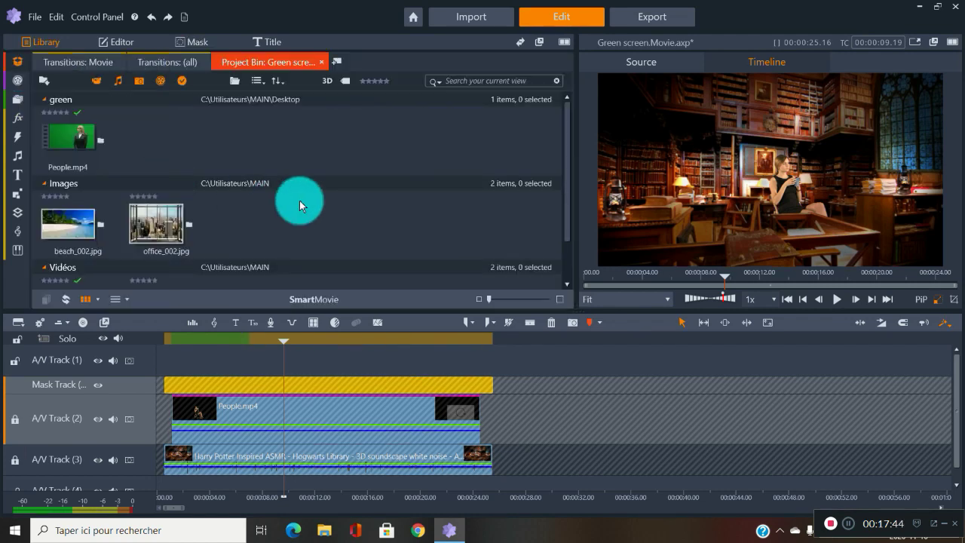
pyautogui.scroll(-3, 245, 201)
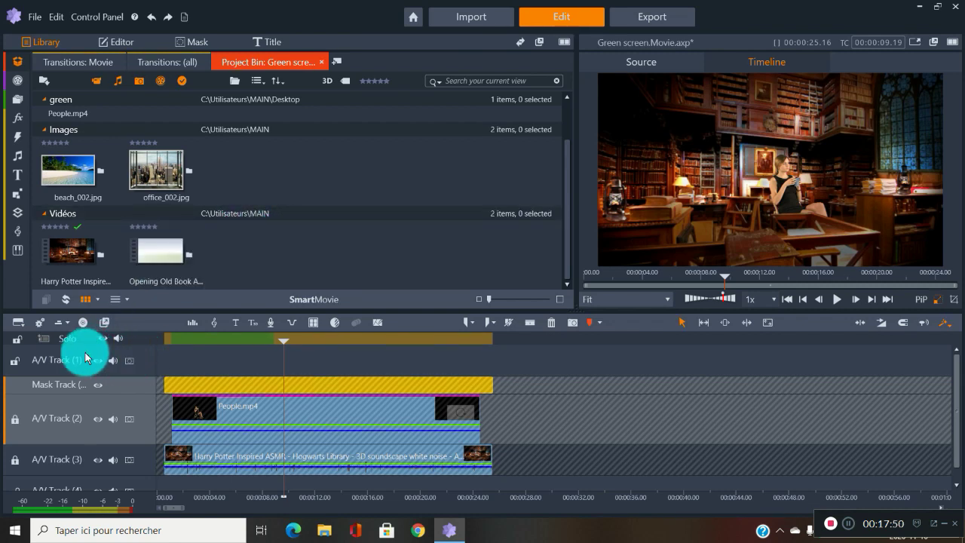
pyautogui.click(42, 358)
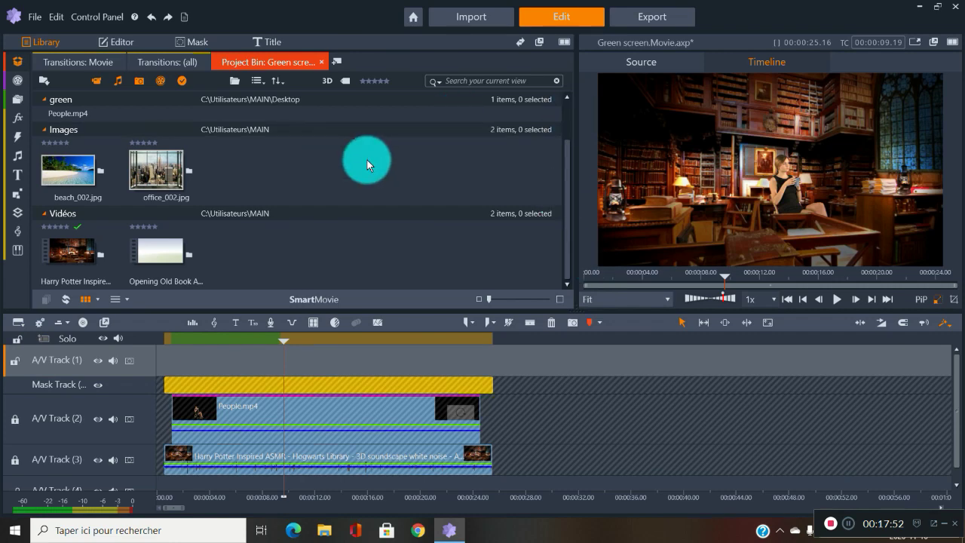
pyautogui.moveTo(170, 250); pyautogui.dragTo(241, 355)
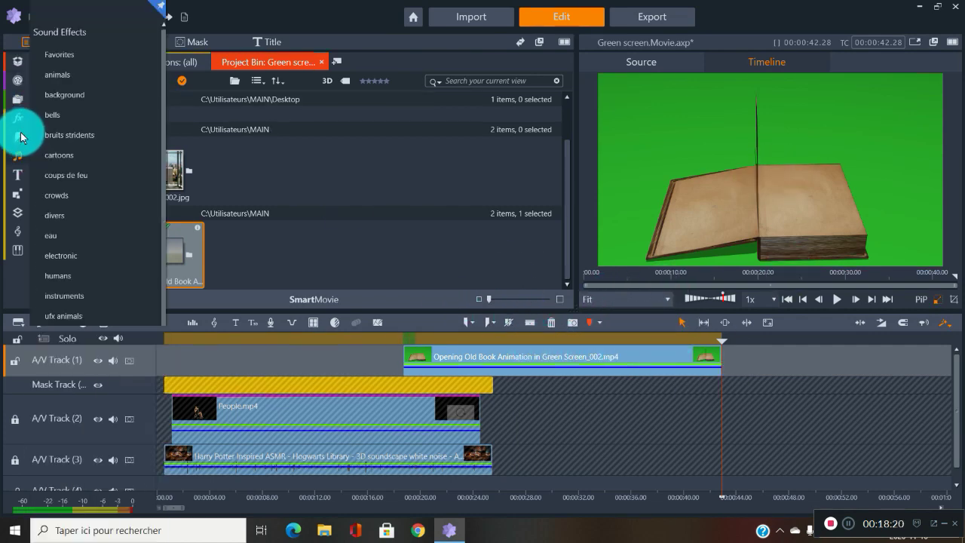
# - Apply the green StudioChromaKeyer effect to the Opening Old Book Animation clip on A/V Track (1)
pyautogui.moveTo(20, 124)
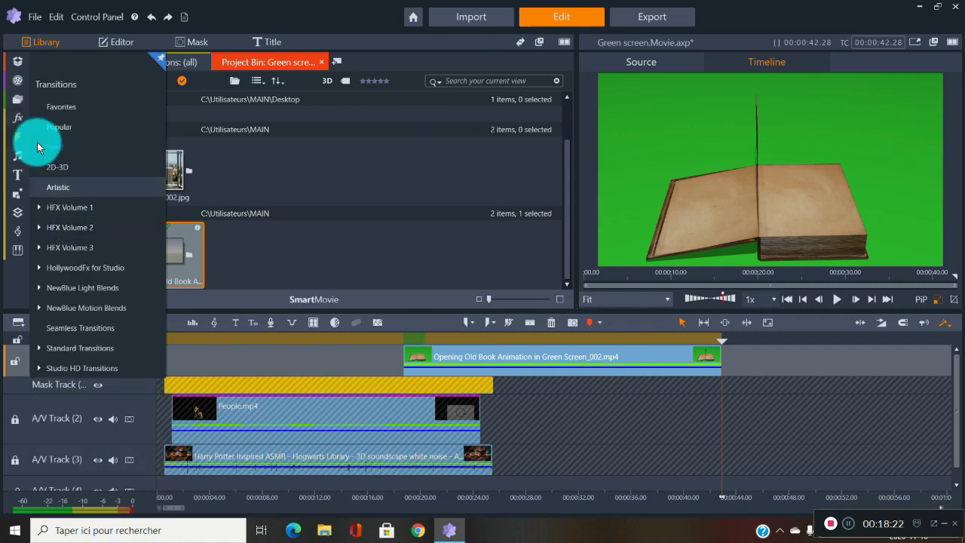
pyautogui.click(71, 268)
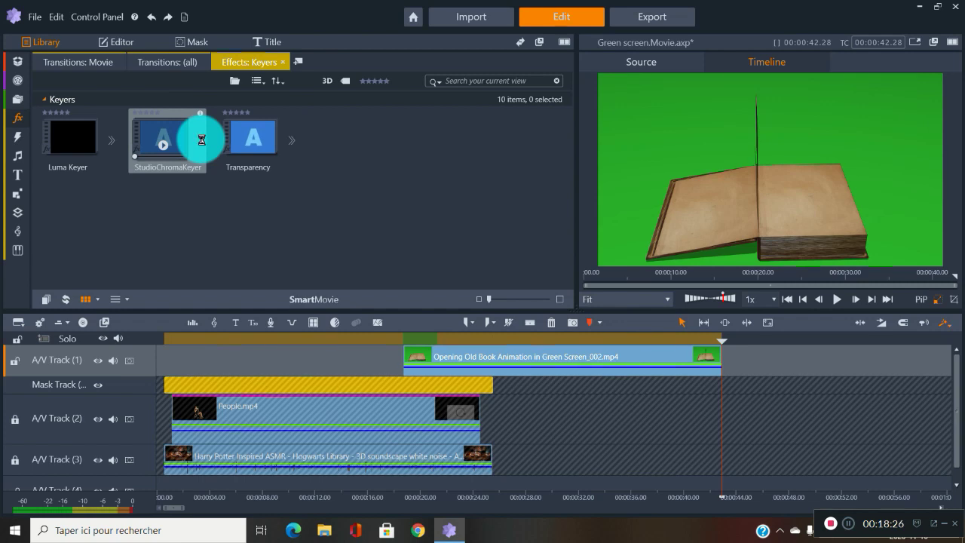
pyautogui.click(201, 140)
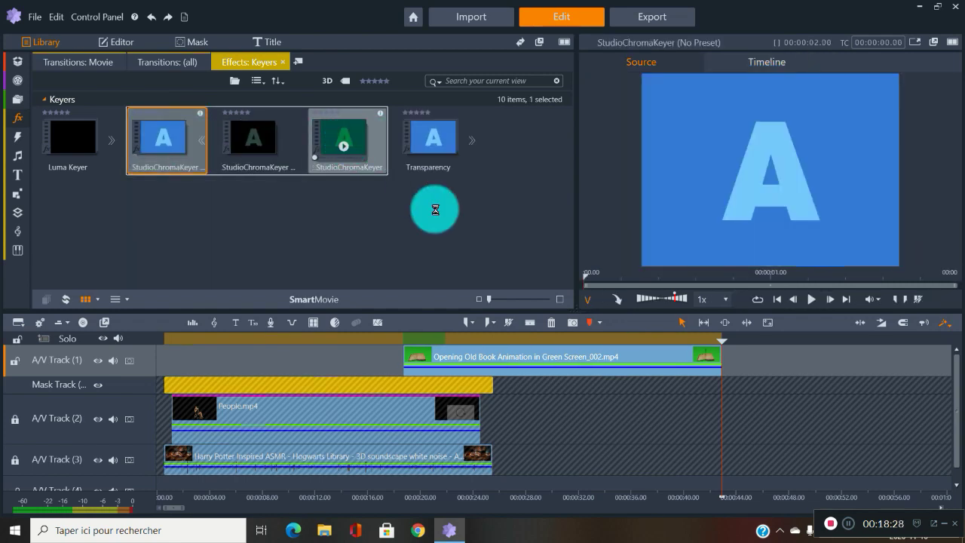
pyautogui.moveTo(343, 140); pyautogui.dragTo(714, 366)
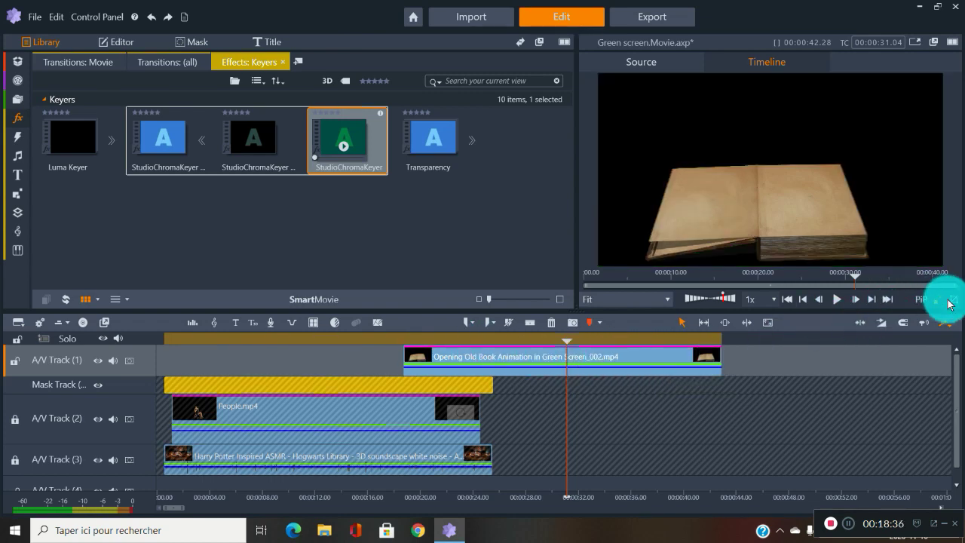
# - Shrink the Opening Old Book Animation clip into the upper-right corner of the video frame and play back the keyed page turning
pyautogui.click(586, 360)
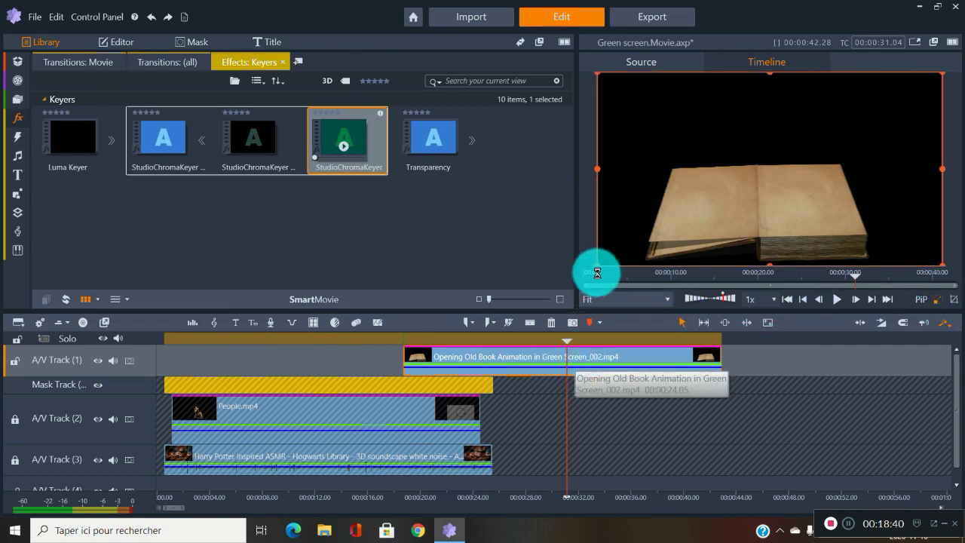
pyautogui.moveTo(596, 264); pyautogui.dragTo(793, 155)
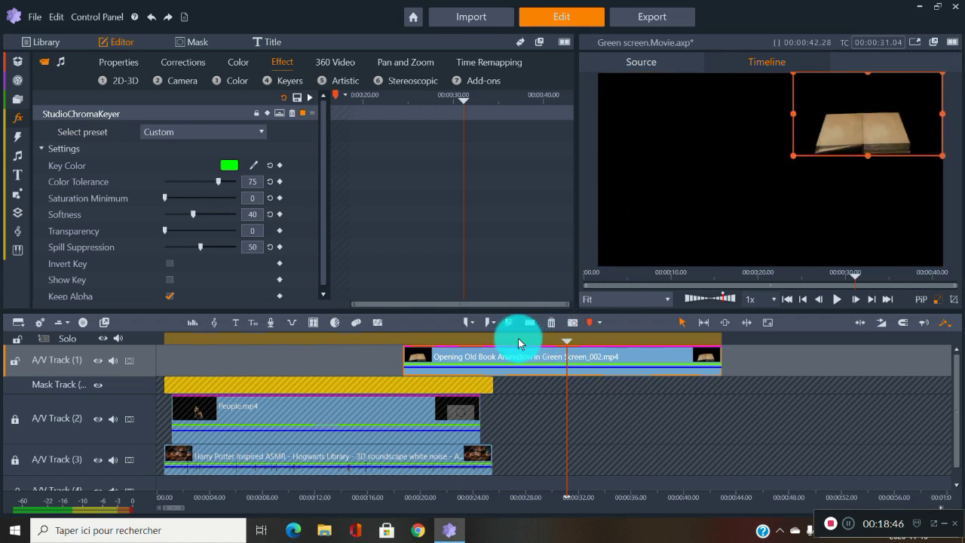
pyautogui.click(505, 336)
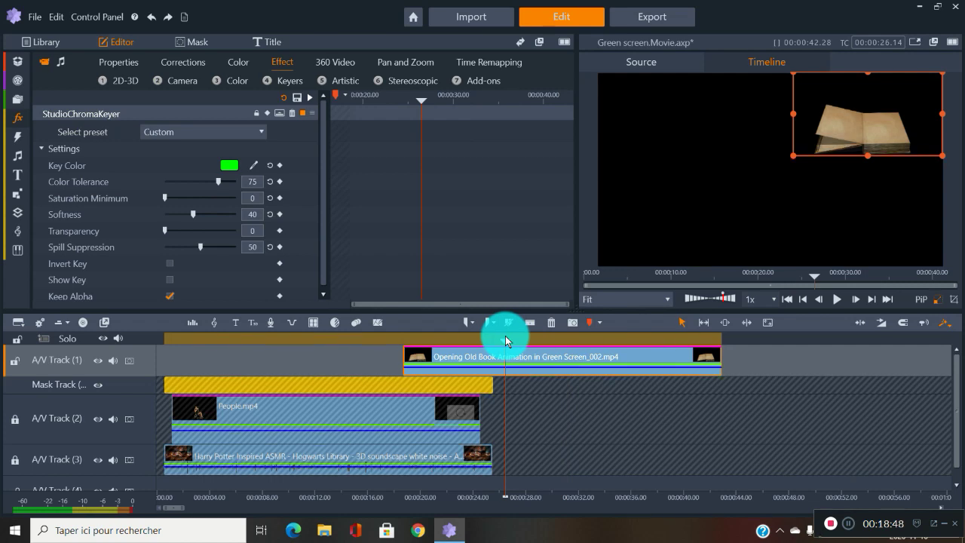
pyautogui.press('space')
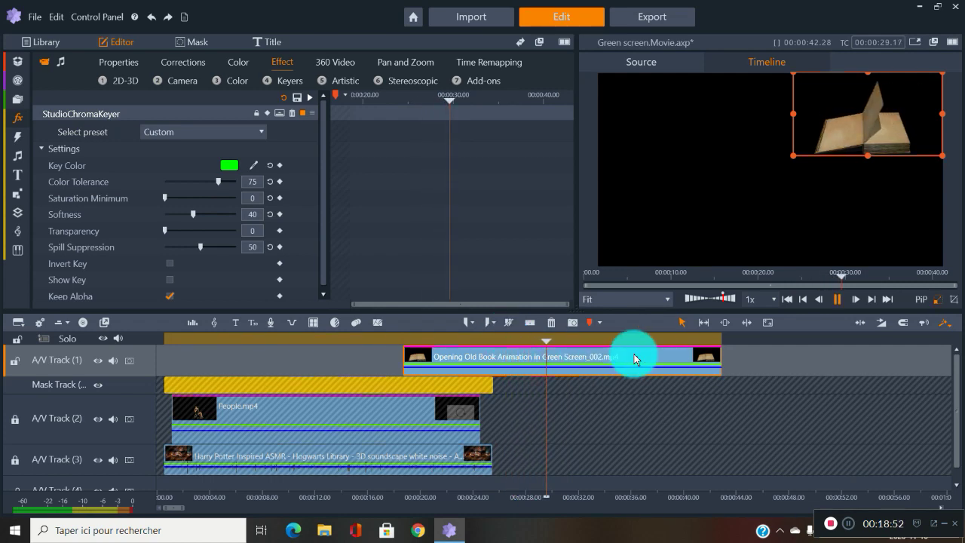
pyautogui.press('space')
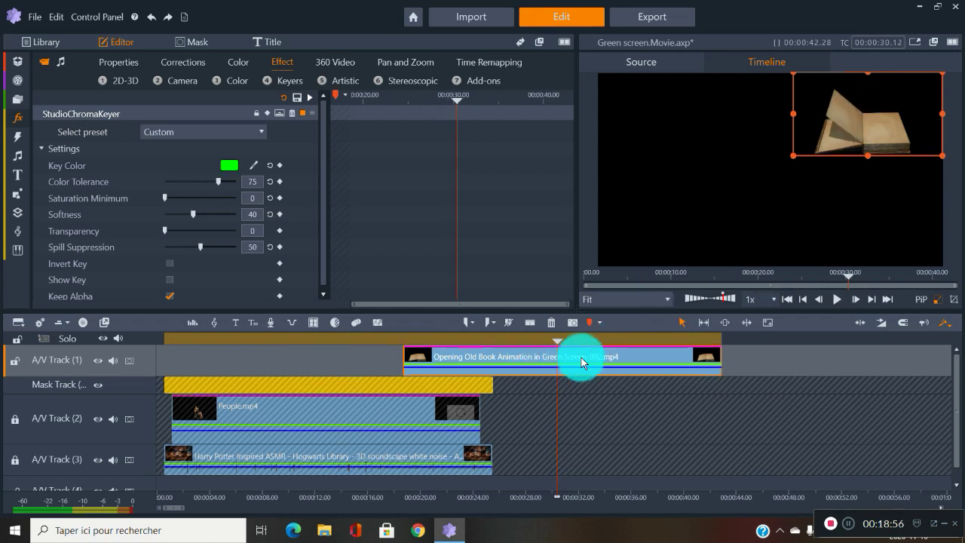
# - Shift the old book clip on A/V Track (1) over the library scene and shrink it further to about 16.2 size
pyautogui.moveTo(571, 351); pyautogui.dragTo(369, 352)
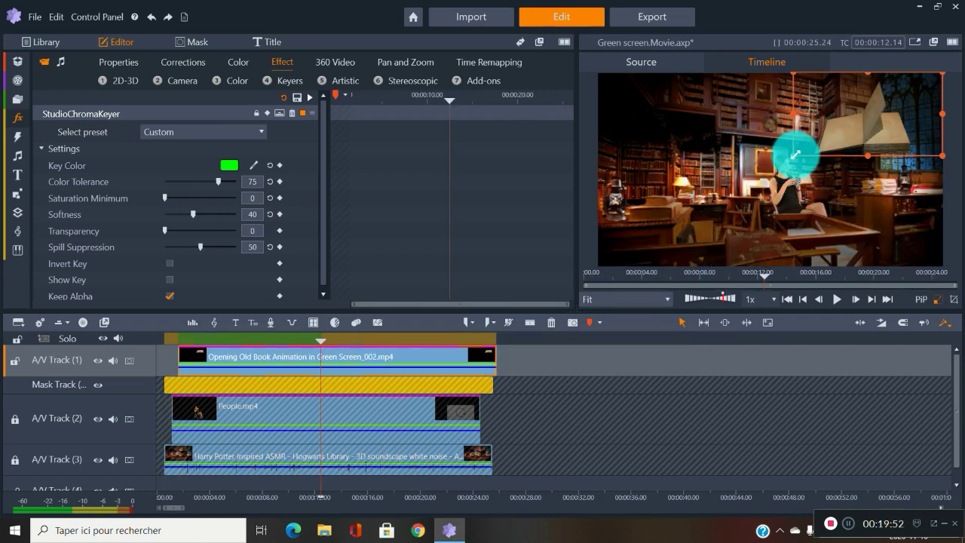
pyautogui.moveTo(802, 149); pyautogui.dragTo(876, 105)
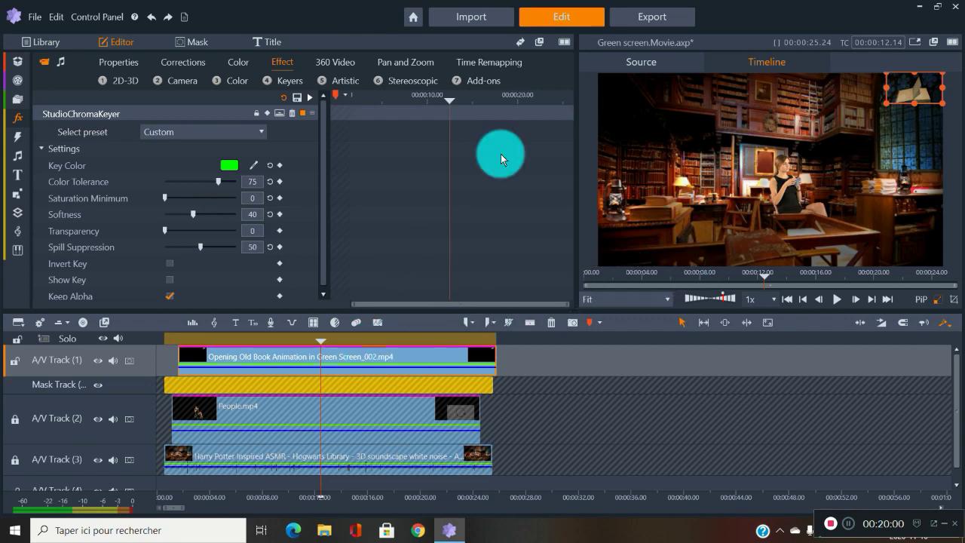
# - Keyframe the book's position at horizontal 55.8, vertical 30.2 at 00:00:12.14 and about -53.9, 28.7 at 00:00:23.13, so it crosses the frame
pyautogui.click(118, 60)
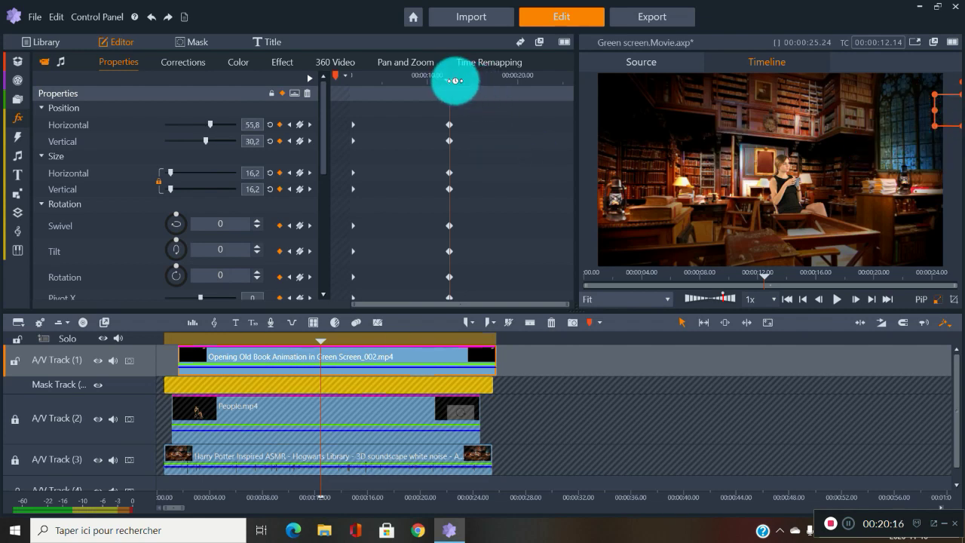
pyautogui.moveTo(451, 80); pyautogui.dragTo(548, 89)
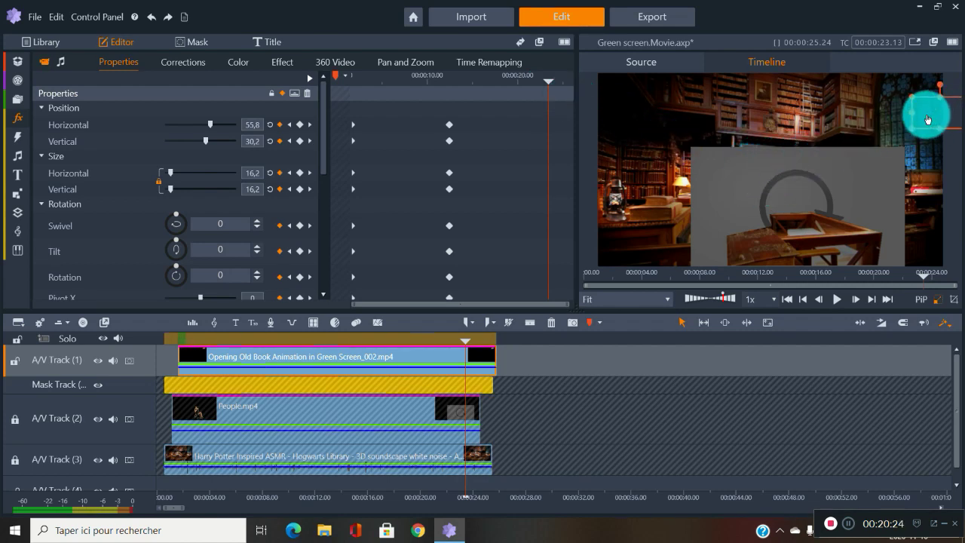
pyautogui.moveTo(927, 120); pyautogui.dragTo(592, 131)
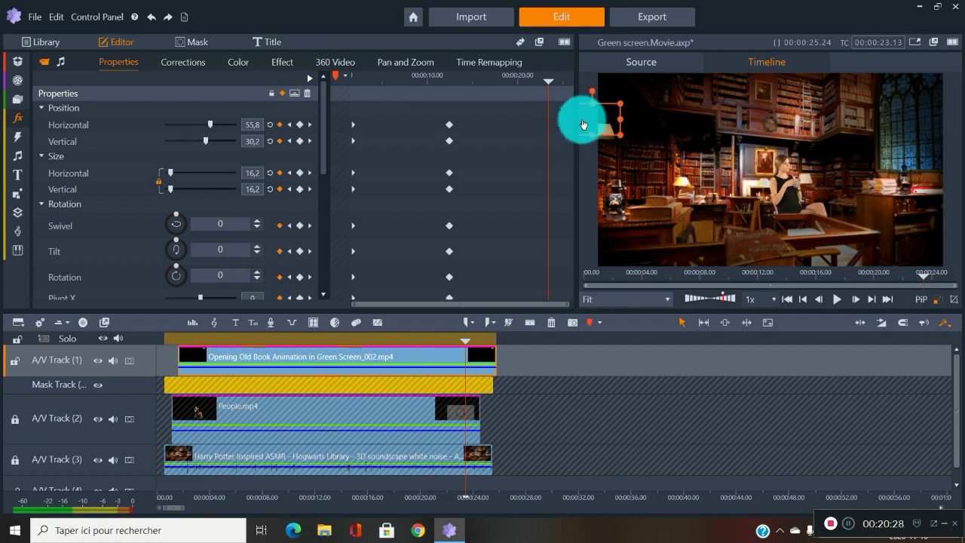
pyautogui.moveTo(576, 119)
pyautogui.mouseDown()
pyautogui.moveTo(610, 134)
pyautogui.moveTo(623, 161)
pyautogui.moveTo(585, 136)
pyautogui.mouseUp()
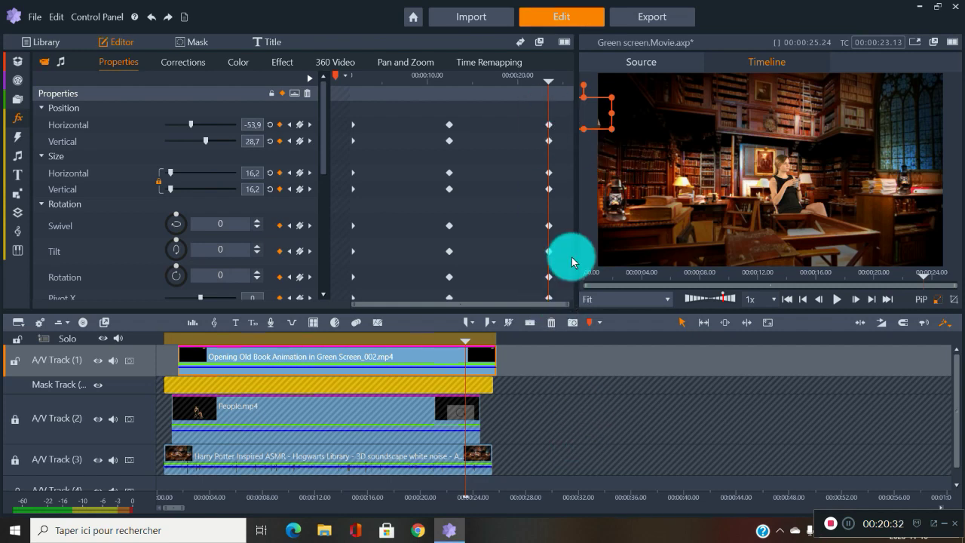
# - Play back the book's flight across the library from 00:00:02.15 to check the keyframed motion
pyautogui.click(532, 356)
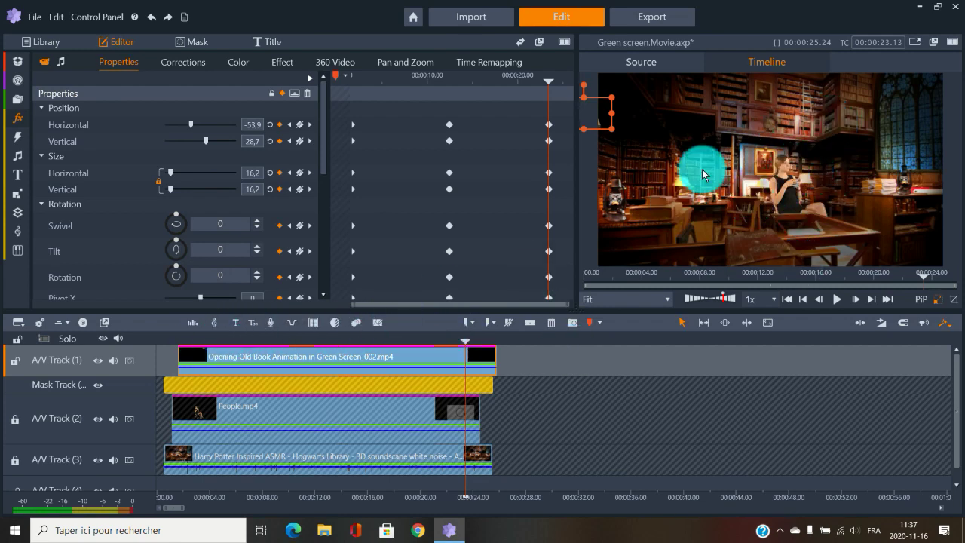
pyautogui.click(583, 97)
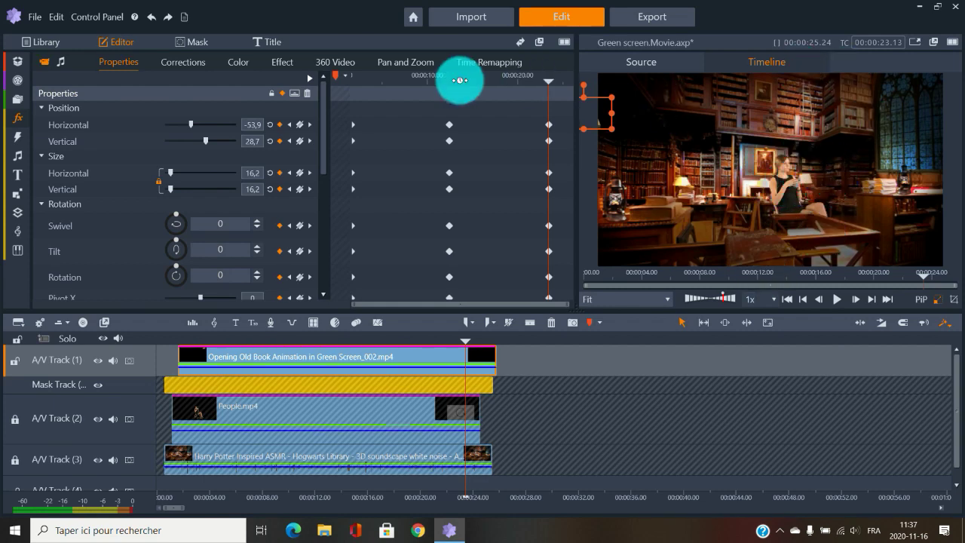
pyautogui.click(207, 336)
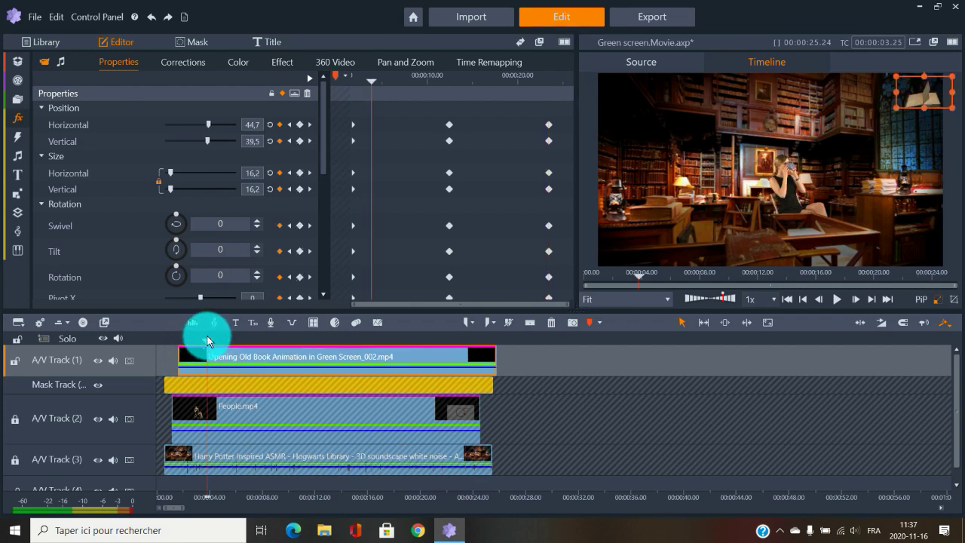
pyautogui.click(189, 337)
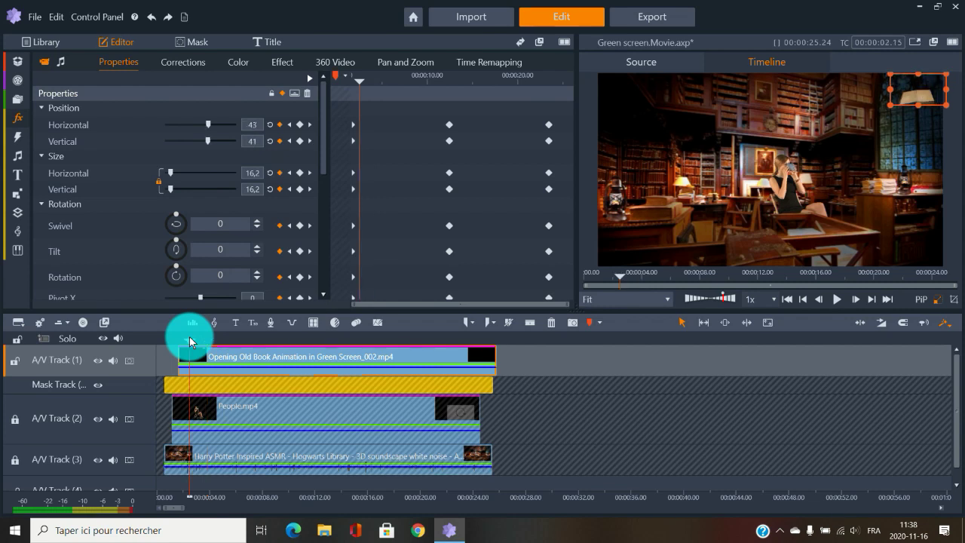
pyautogui.press('space')
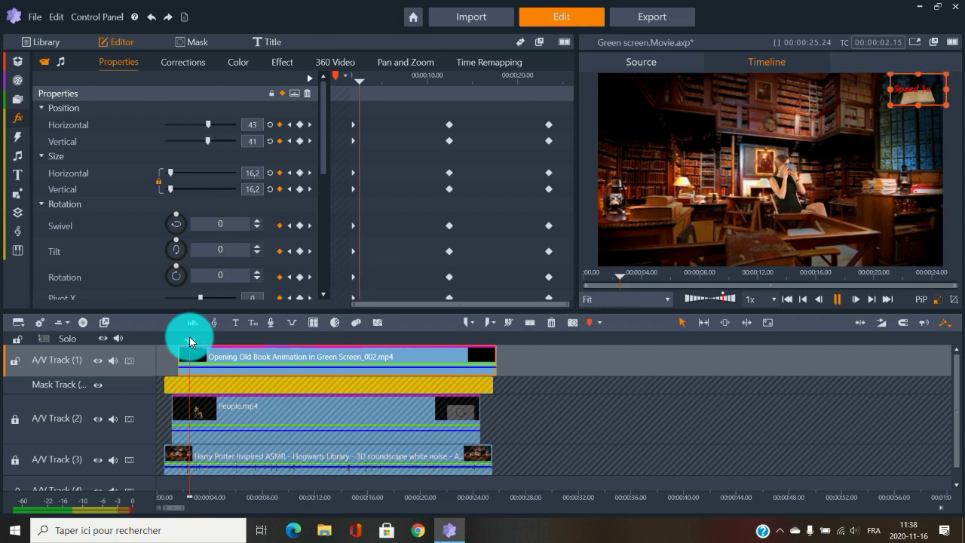